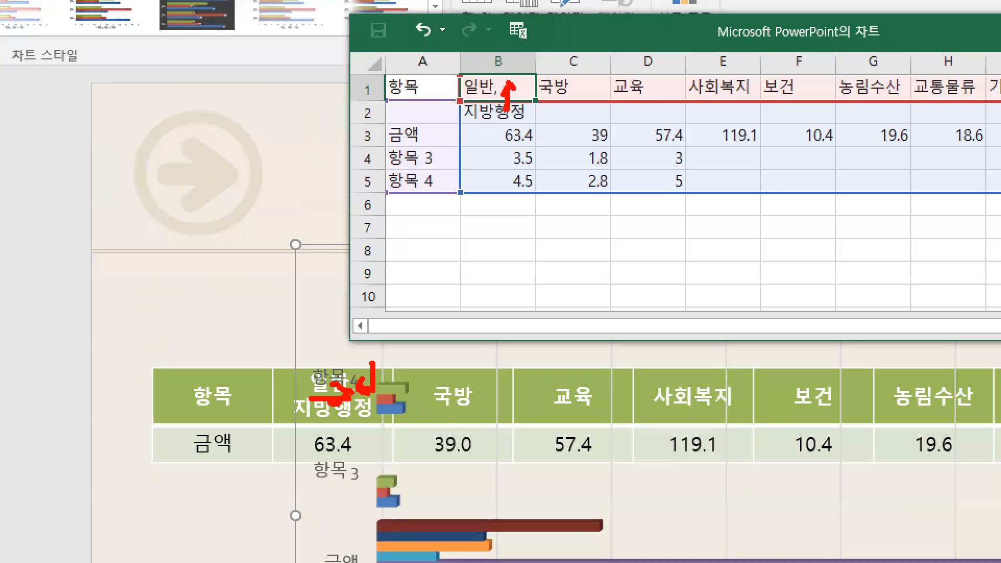
Clear 지방행정 from cell B2 of the chart data and complete the B1 header as "일반, 지방행정"
key(Escape)
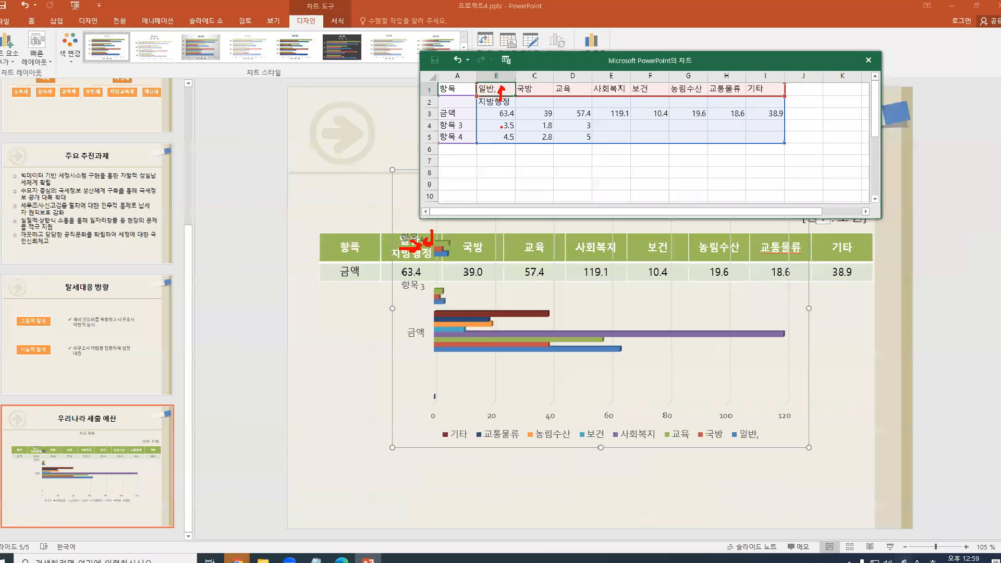
click(491, 102)
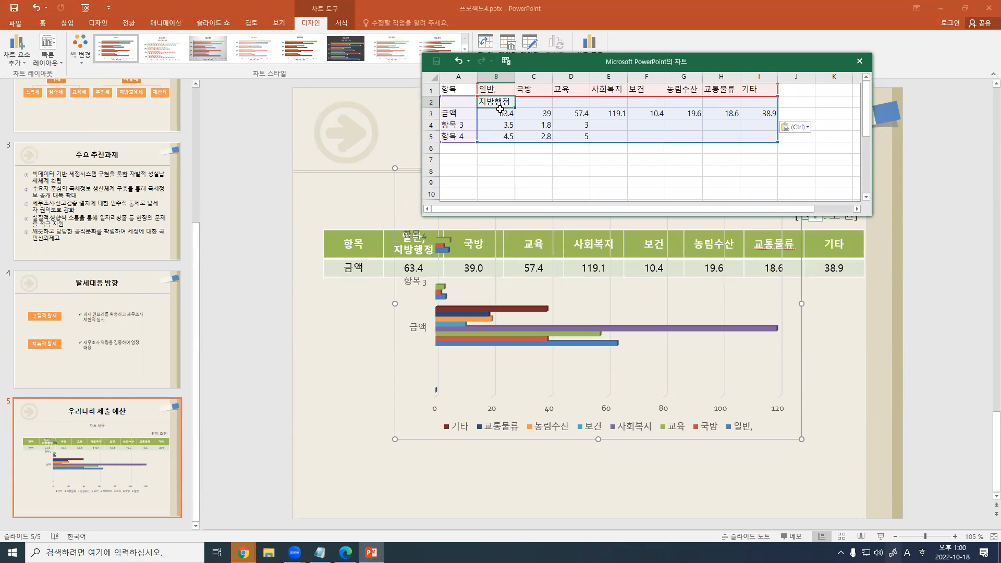
key(Delete)
double_click(500, 90)
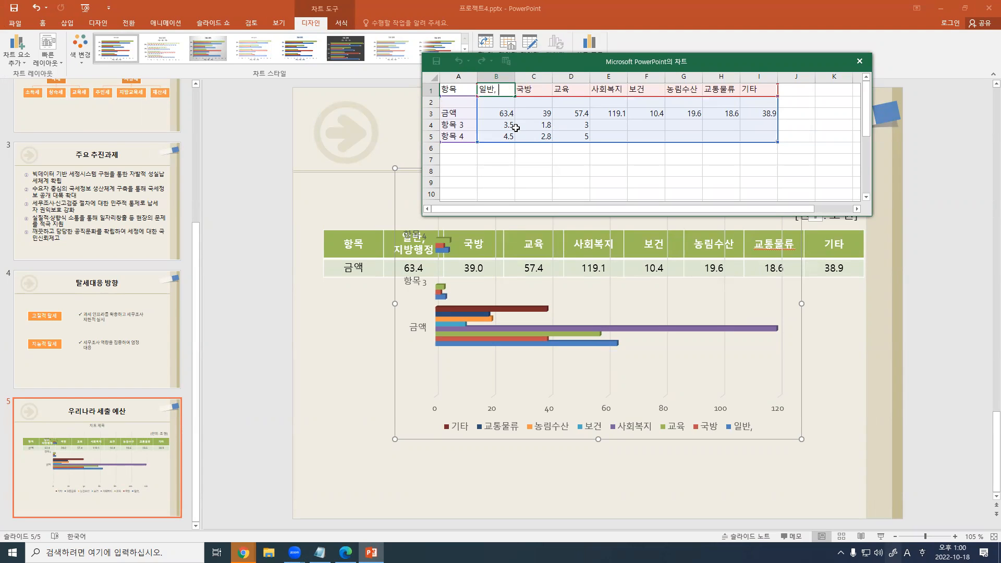
text(w)
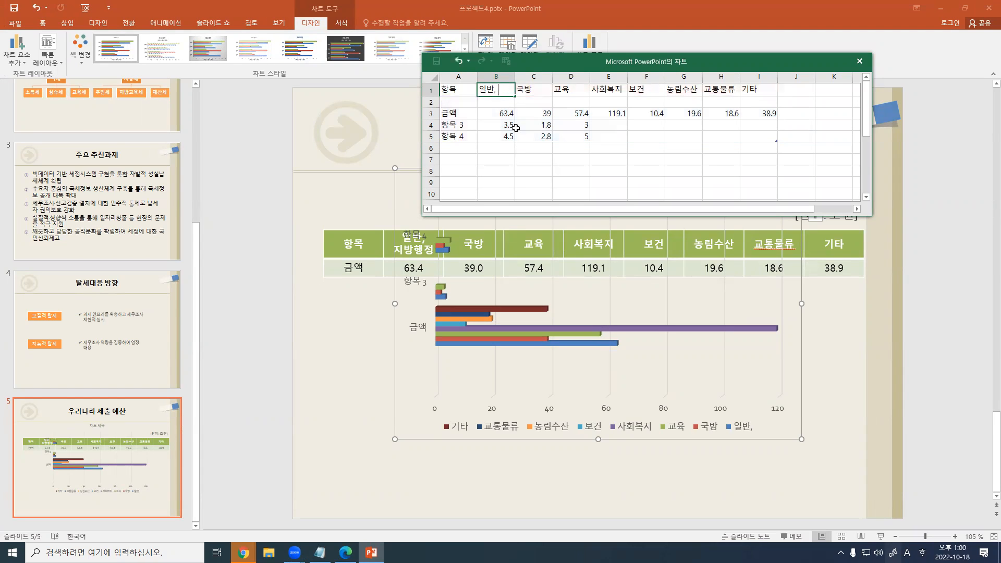
text(지바행저)
key(Return)
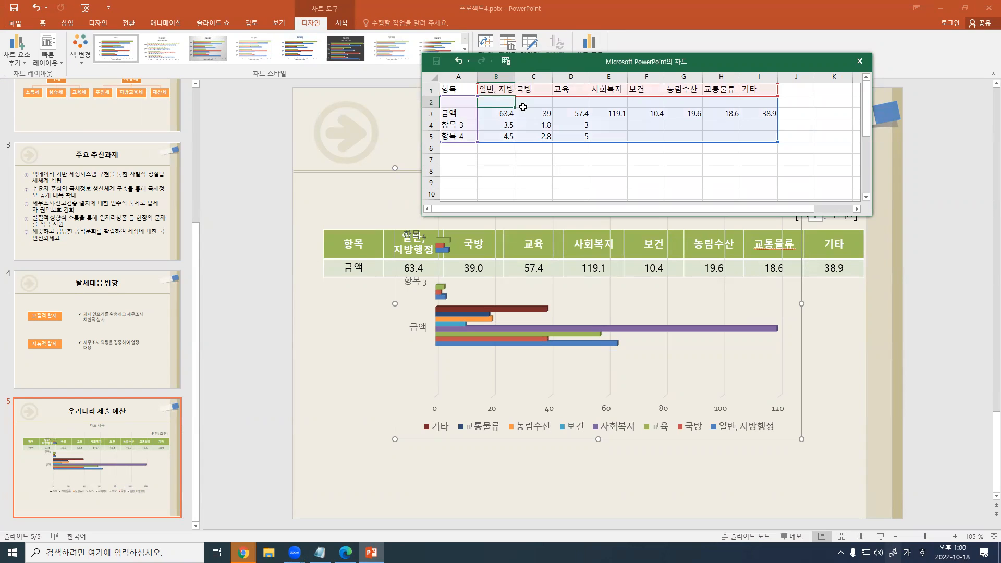
double_click(507, 90)
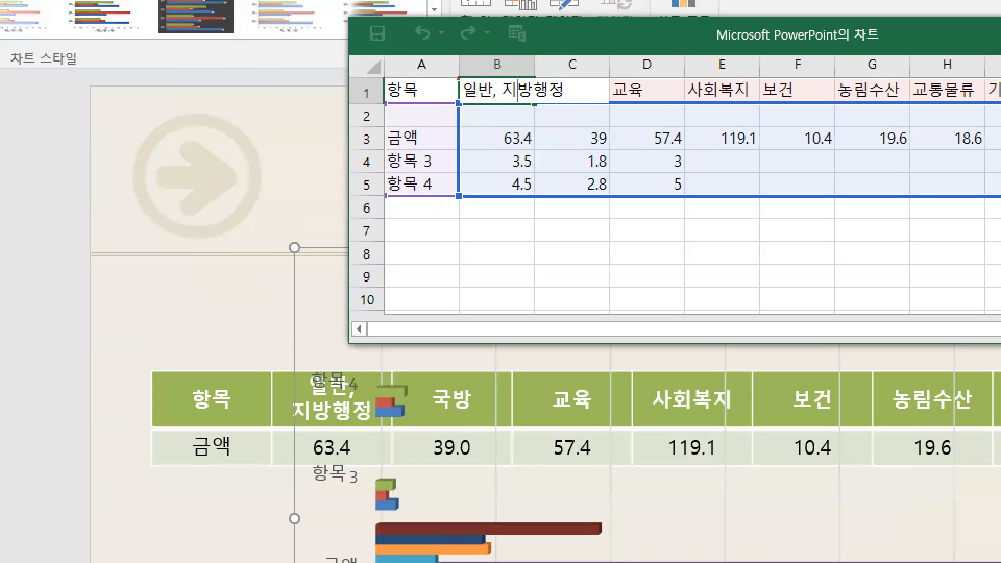
drag(501, 103, 549, 102)
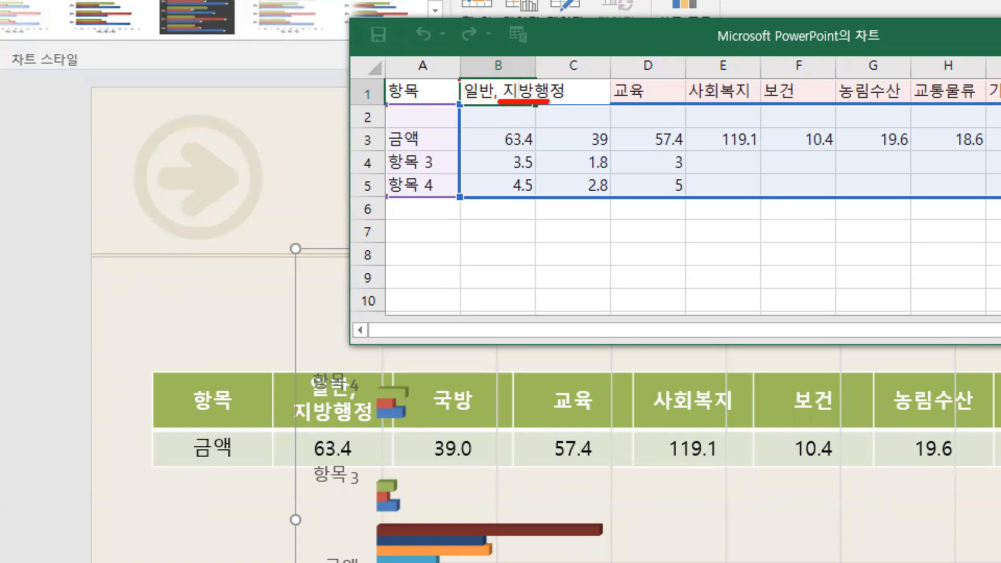
key(e)
mouse_move(505, 103)
mouse_down()
mouse_move(568, 102)
mouse_move(573, 112)
mouse_up()
key(b)
drag(368, 119, 336, 142)
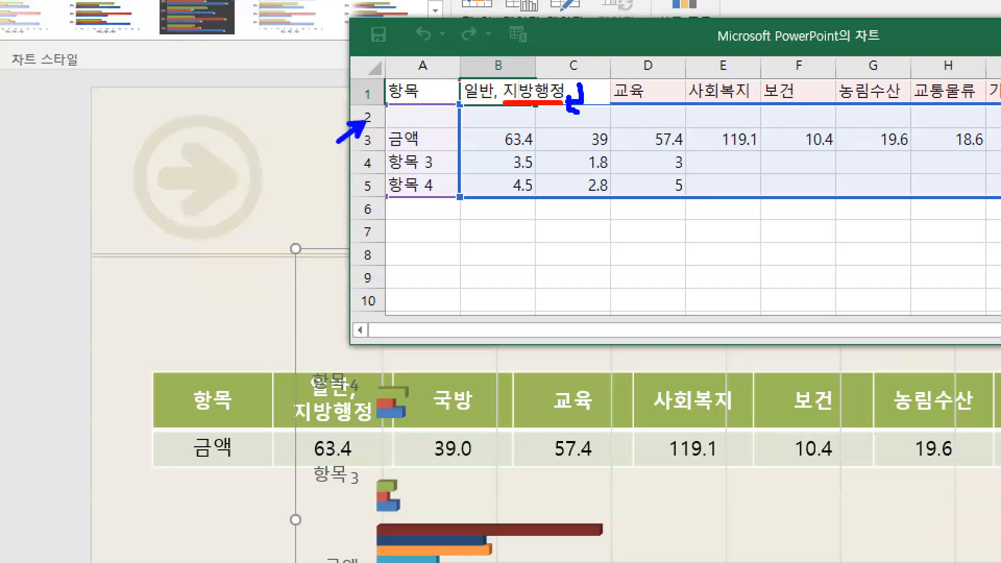
key(Escape)
key(Return)
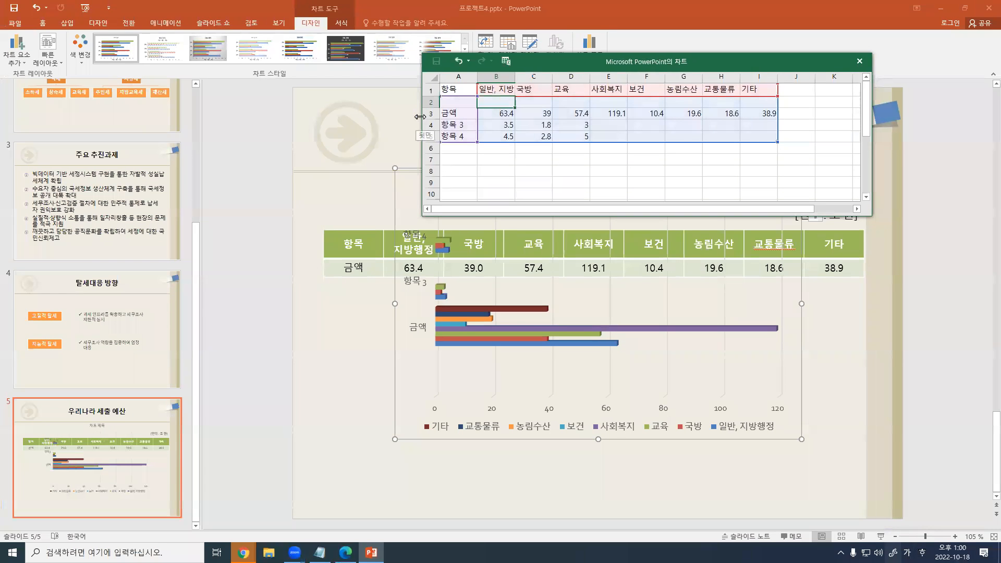
Delete the empty row 2 from the chart's data sheet
click(431, 102)
right_click(431, 102)
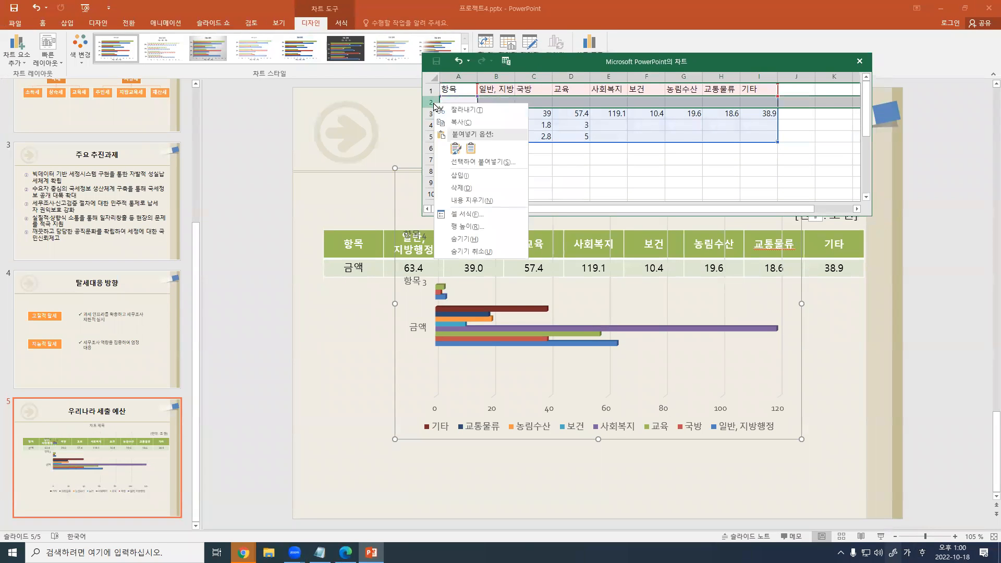
drag(421, 103, 399, 126)
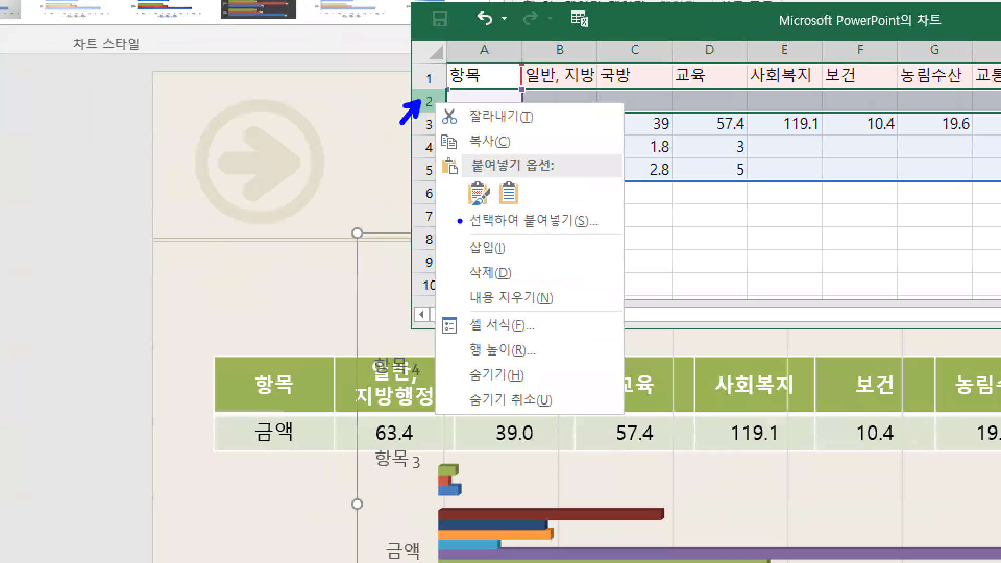
drag(454, 257, 524, 288)
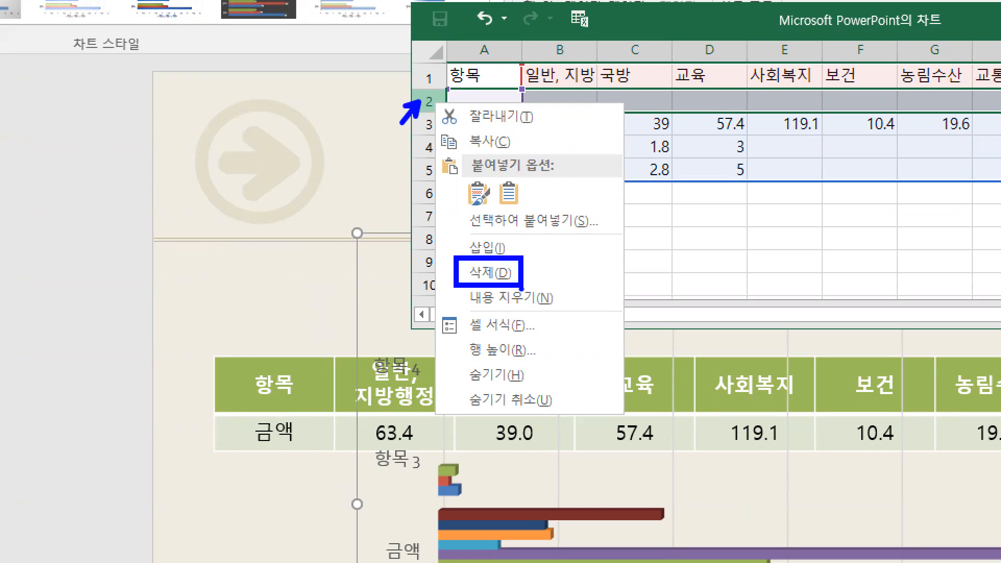
key(Escape)
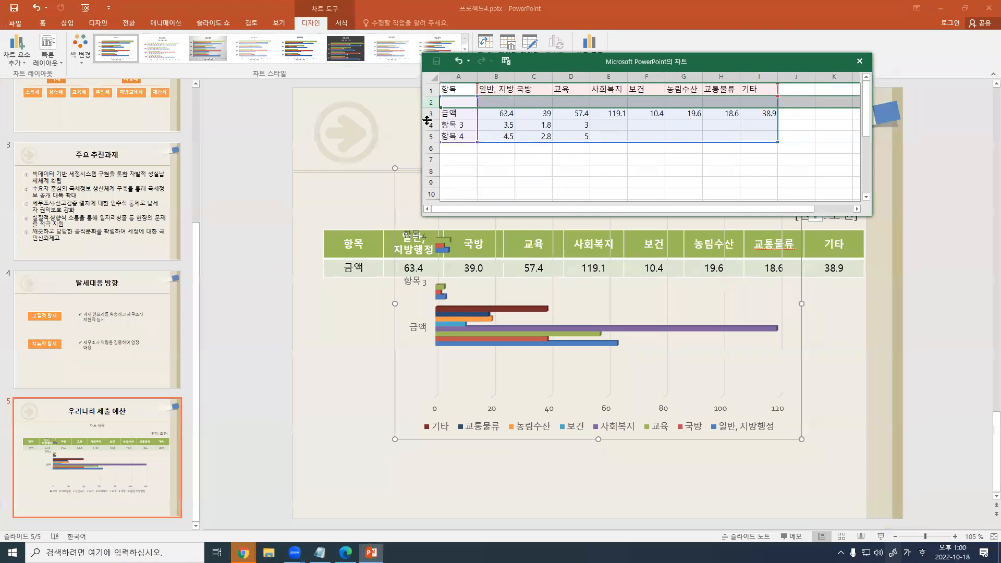
right_click(425, 103)
click(487, 187)
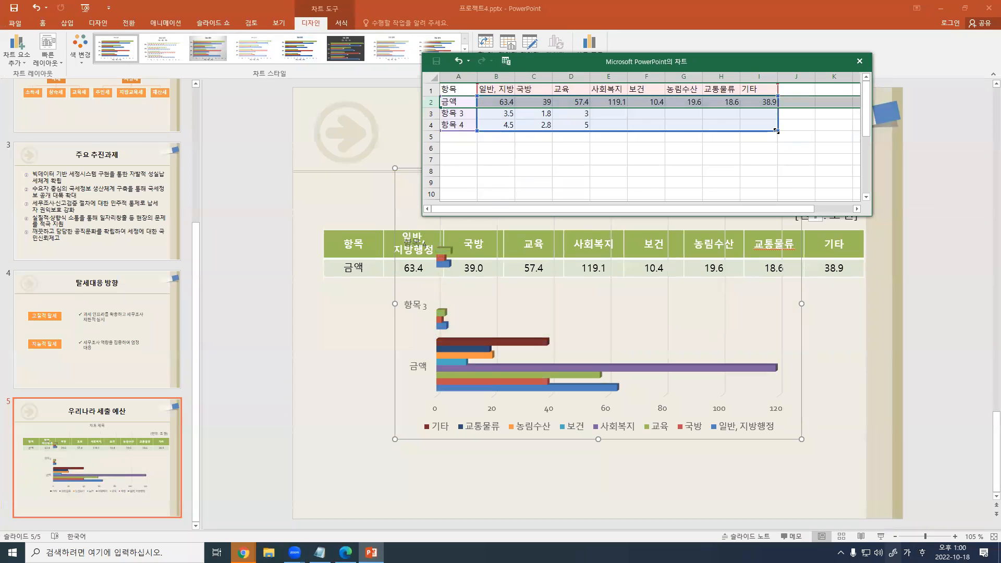
Shrink the chart's data range to A1:I2, leaving out the 항목 3 and 항목 4 rows
mouse_move(780, 134)
mouse_down()
mouse_move(777, 111)
mouse_move(778, 130)
mouse_up()
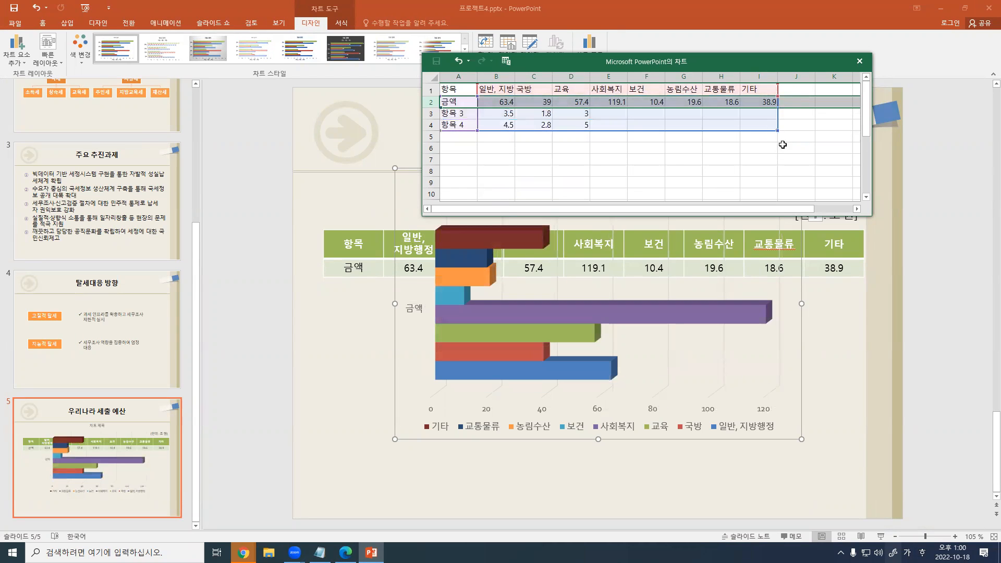
ctrl+scroll(803, 156, up, 2)
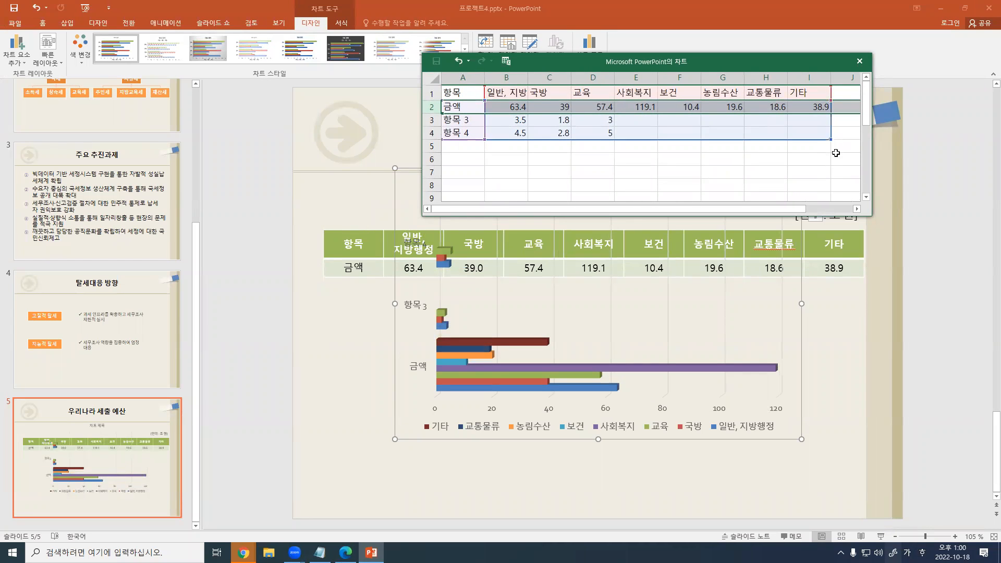
drag(830, 138, 830, 115)
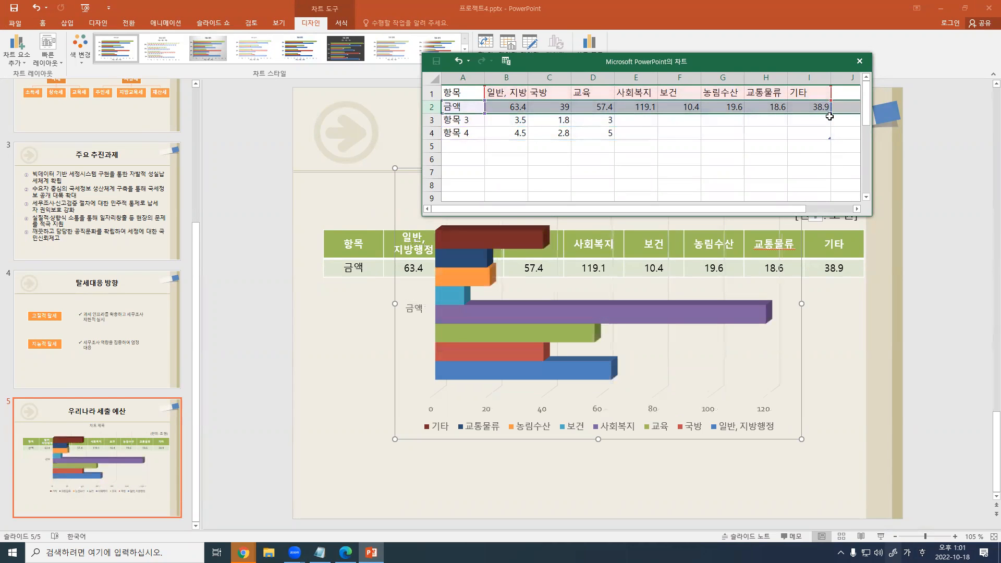
Rename the category label in cell A2 of the chart data as 예산
click(461, 108)
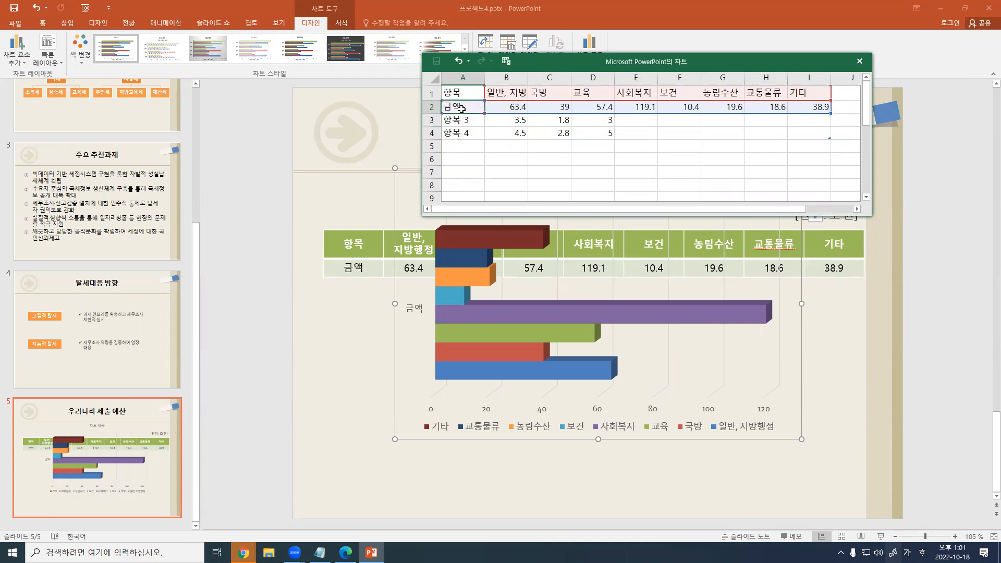
text(ㅇ)
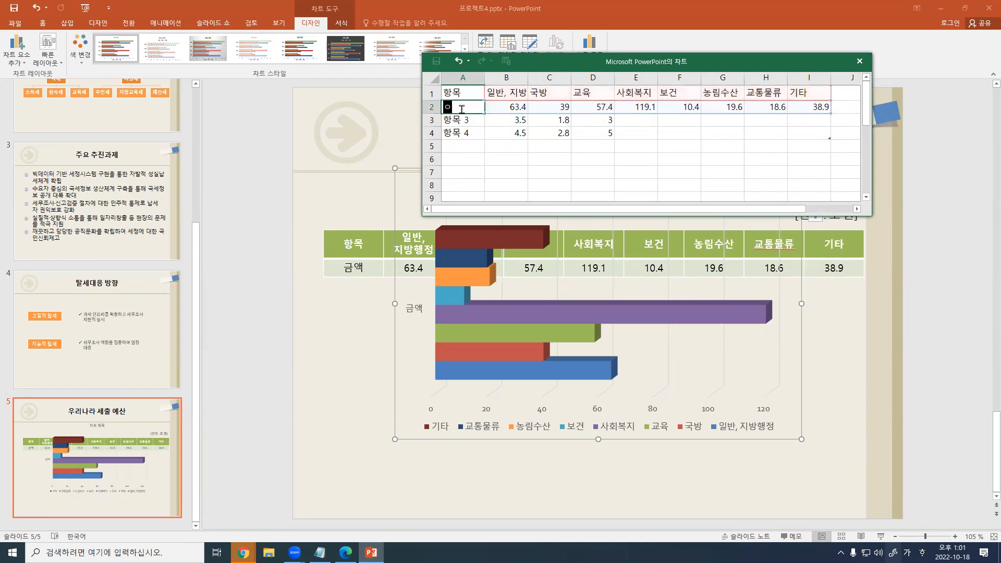
text(ㅖ산)
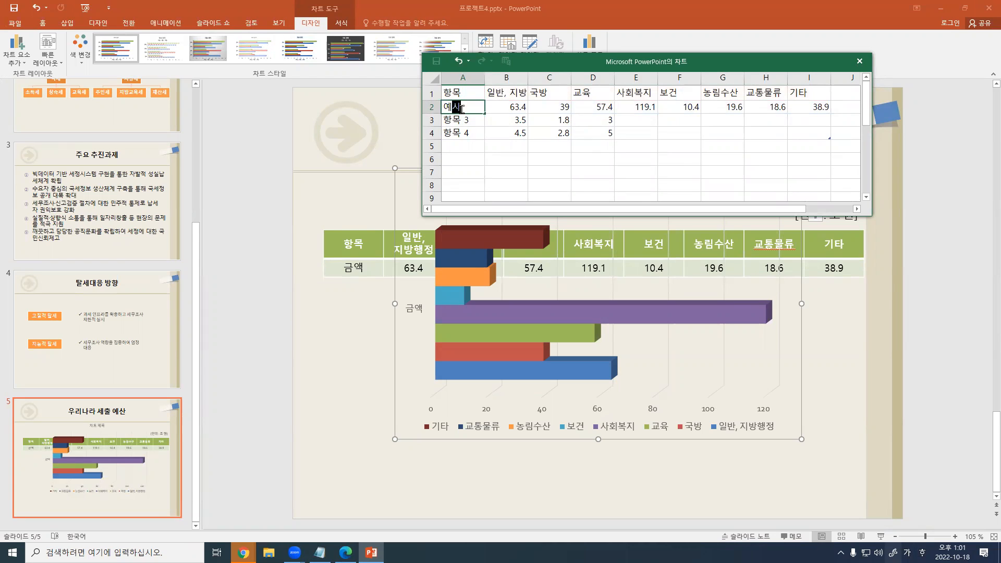
key(Return)
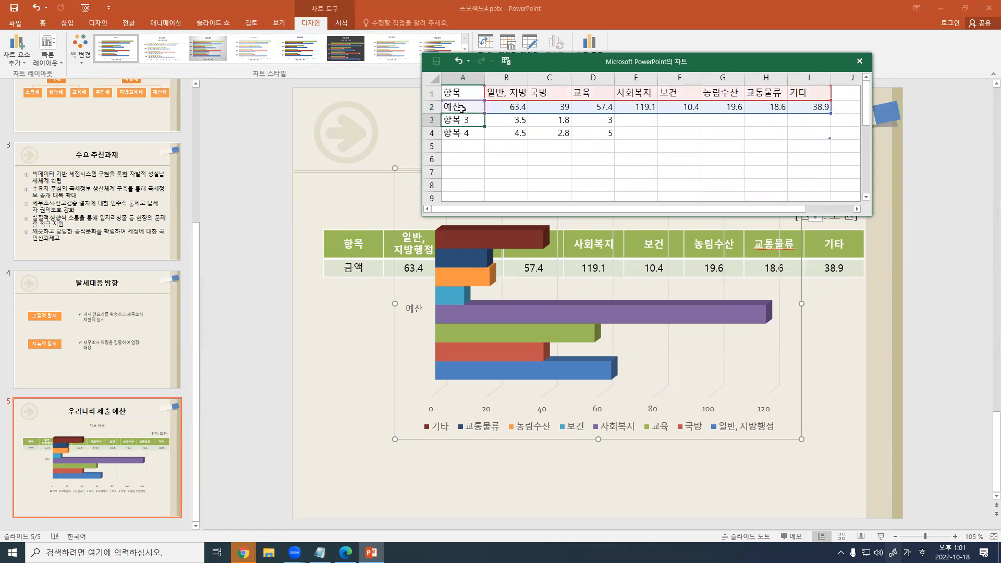
Close the chart's data sheet and return to the budget slide
click(477, 109)
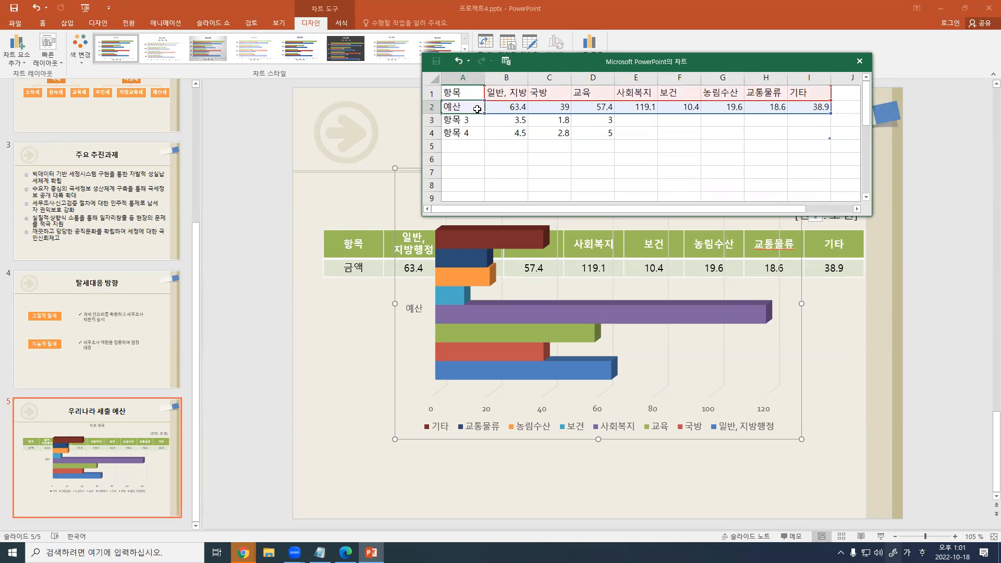
key(ctrl+1)
click(478, 109)
mouse_move(416, 115)
mouse_down()
mouse_move(452, 116)
mouse_move(417, 115)
mouse_up()
key(Escape)
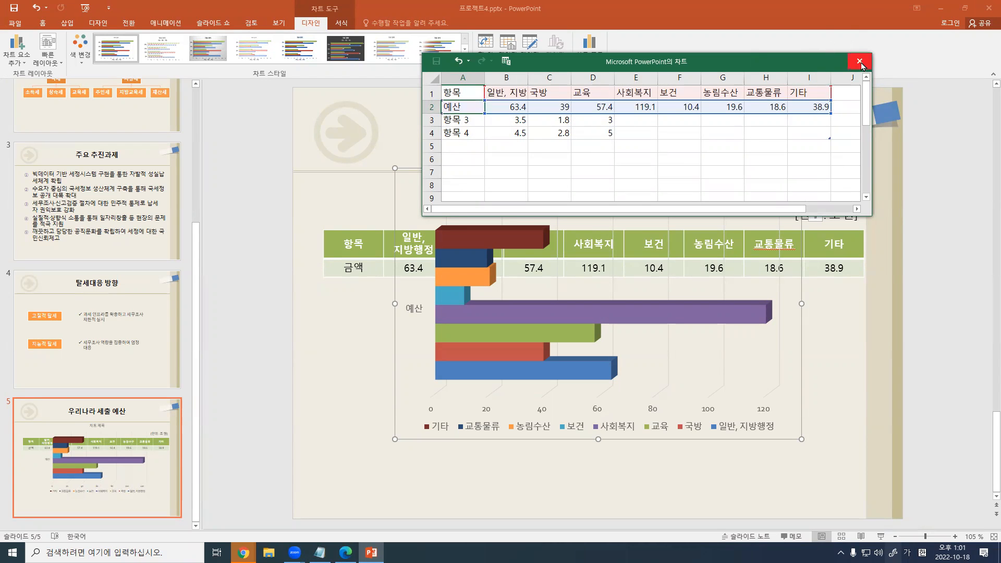
key(alt+Tab)
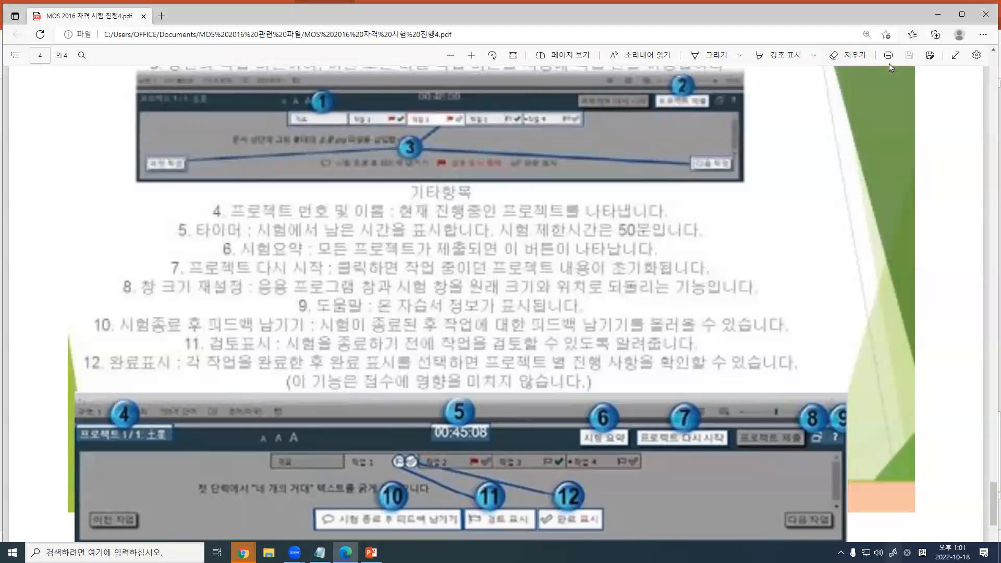
click(938, 14)
Remove the chart title from the bar chart on the 우리나라 세출 예산 slide
click(597, 188)
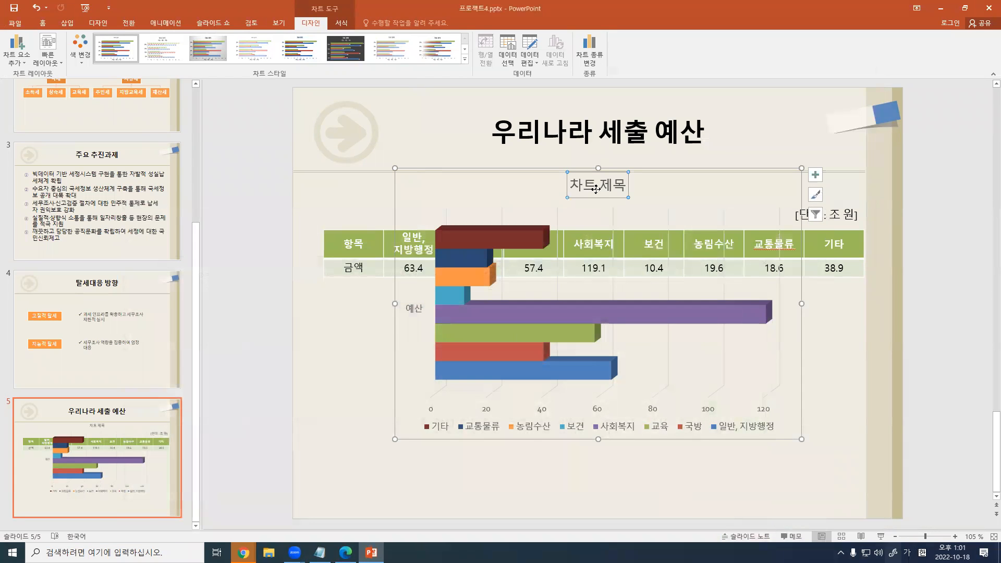
click(816, 179)
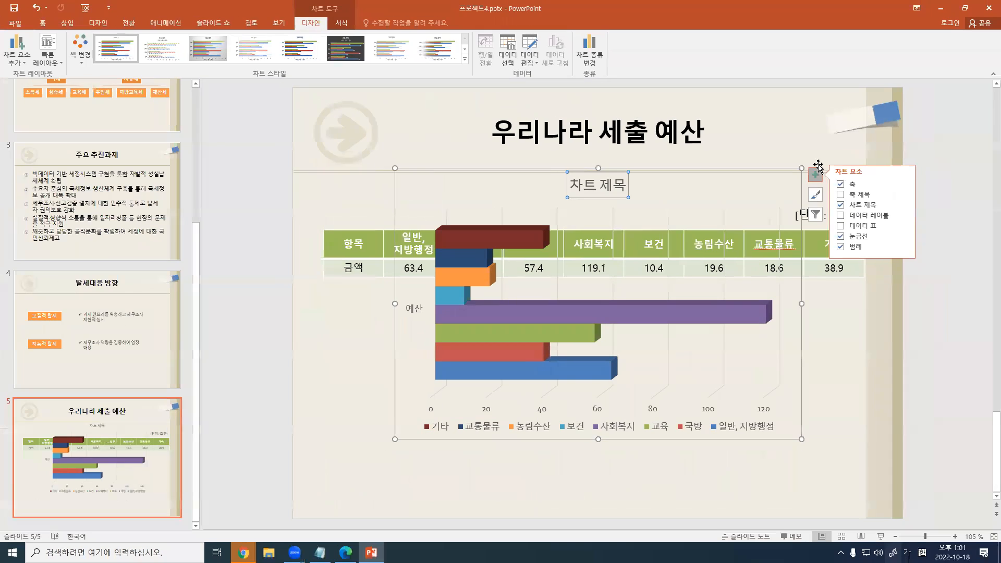
click(815, 172)
click(816, 174)
click(840, 205)
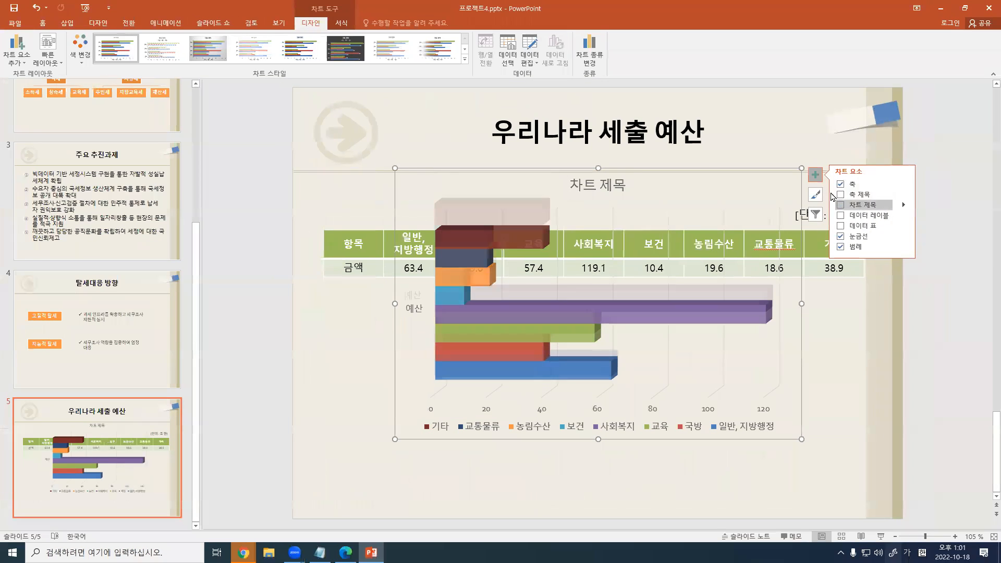
click(840, 205)
click(840, 205)
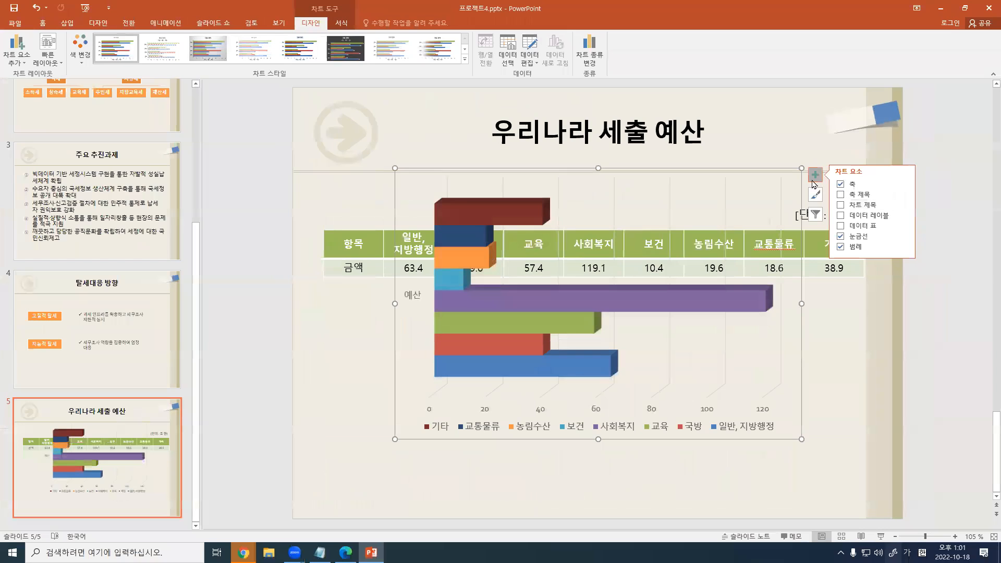
click(840, 205)
key(Delete)
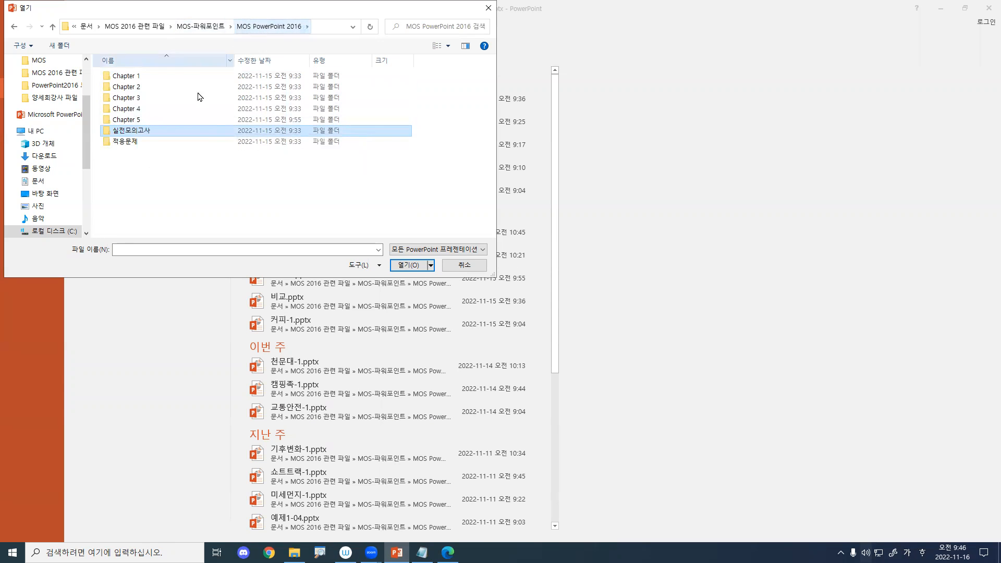
Open the presentation 프로젝트5.pptx from the 01 subfolder of the 실전모의고사 folder
double_click(146, 135)
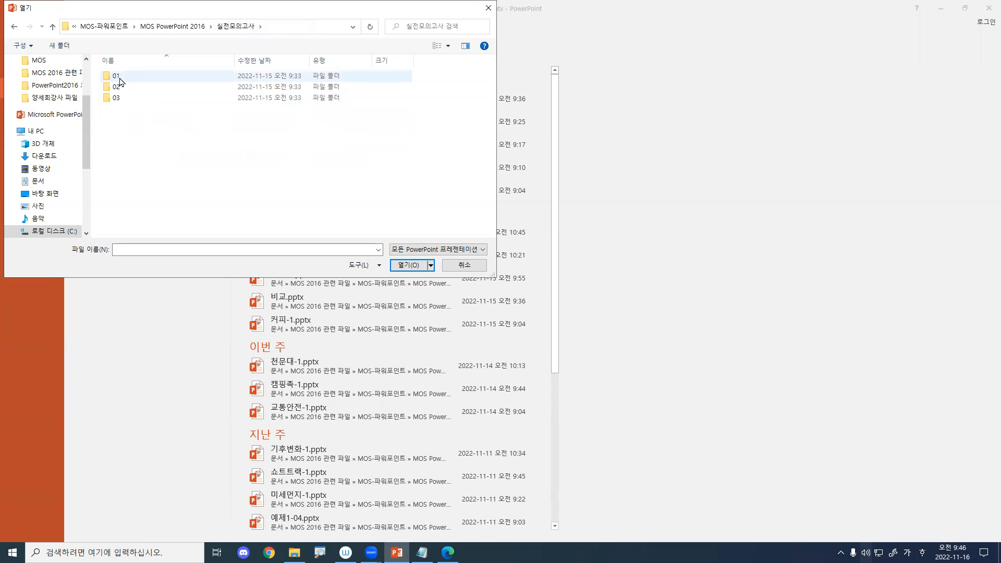
double_click(116, 76)
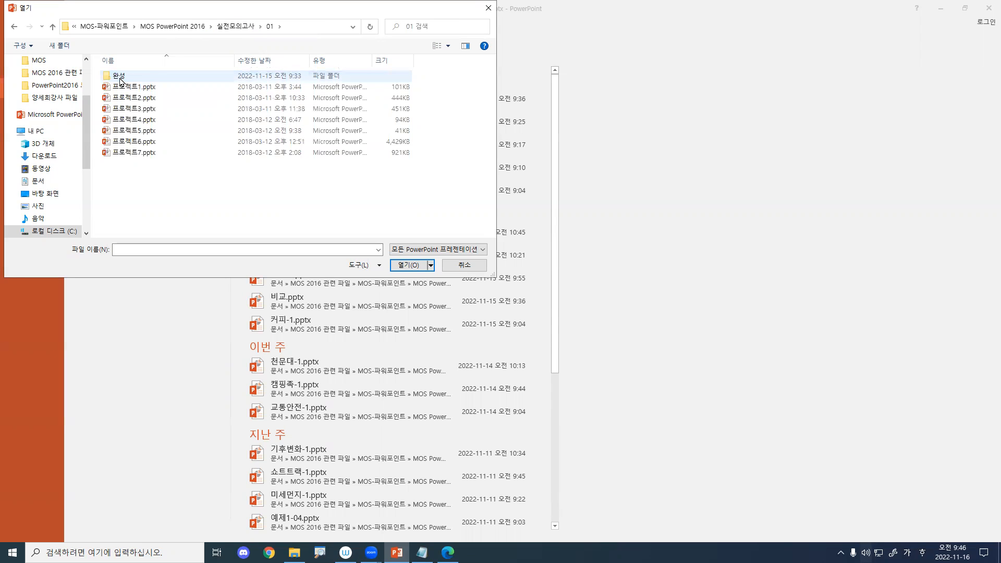
click(137, 130)
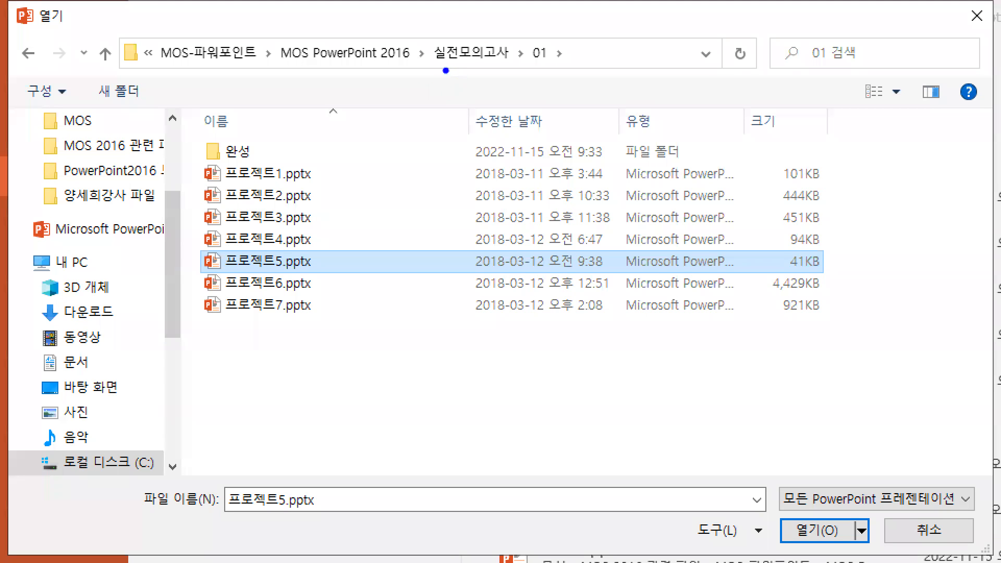
drag(435, 68, 612, 67)
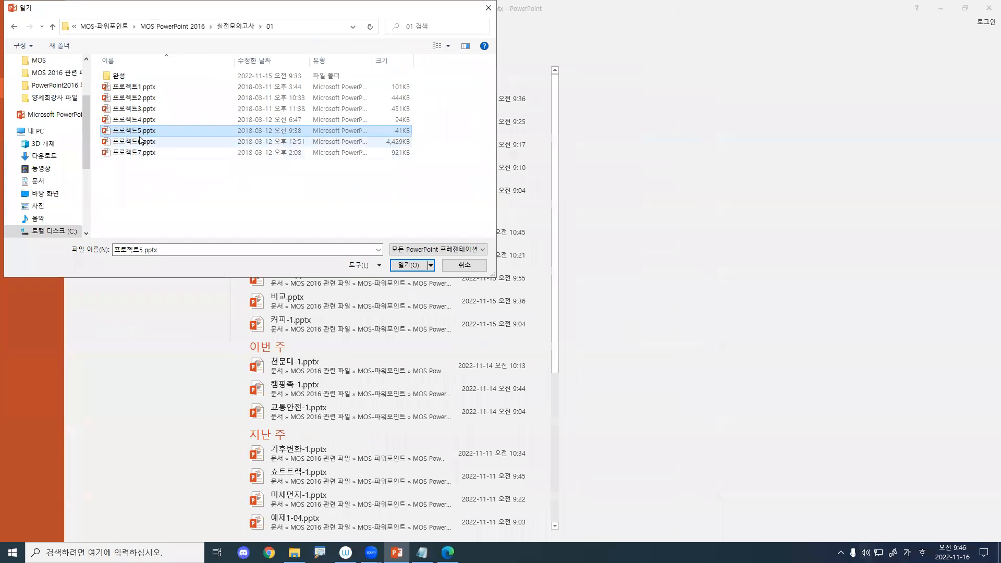
double_click(269, 264)
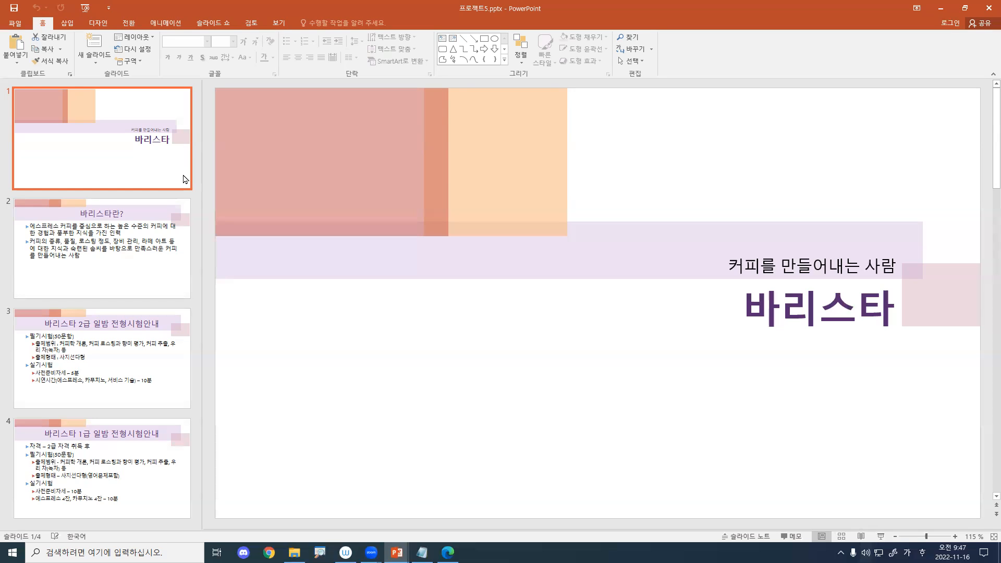
Insert the picture coffee.jpg from the 01 subfolder of the 실전모의고사 folder onto the title slide
click(67, 25)
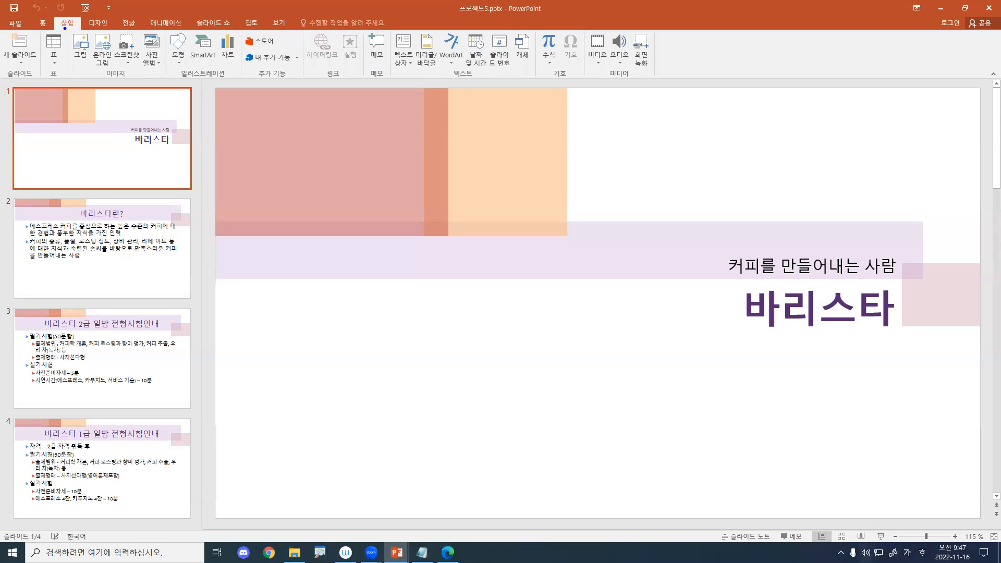
mouse_move(62, 28)
mouse_down()
mouse_move(35, 38)
mouse_move(167, 81)
mouse_up()
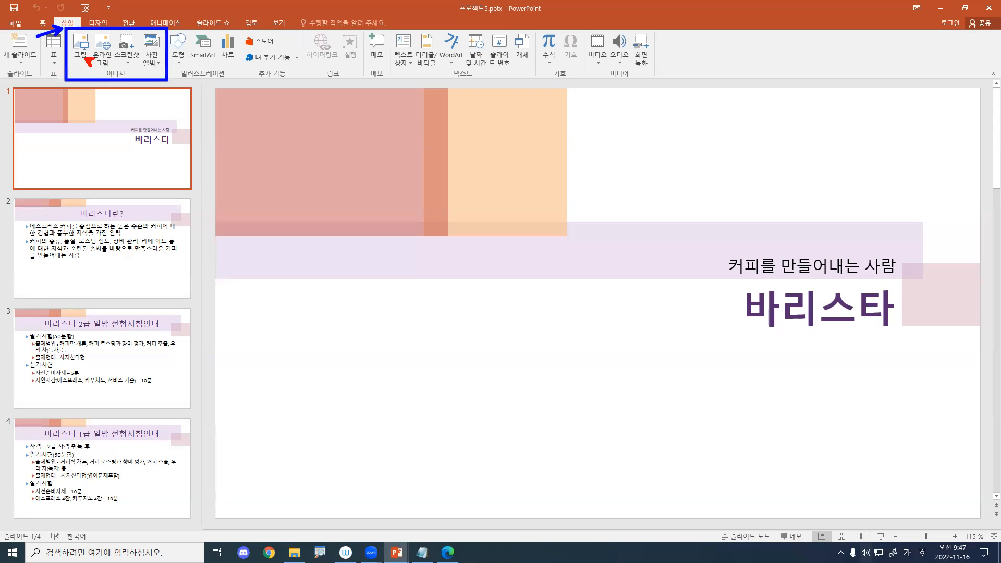
drag(69, 31, 91, 65)
click(81, 52)
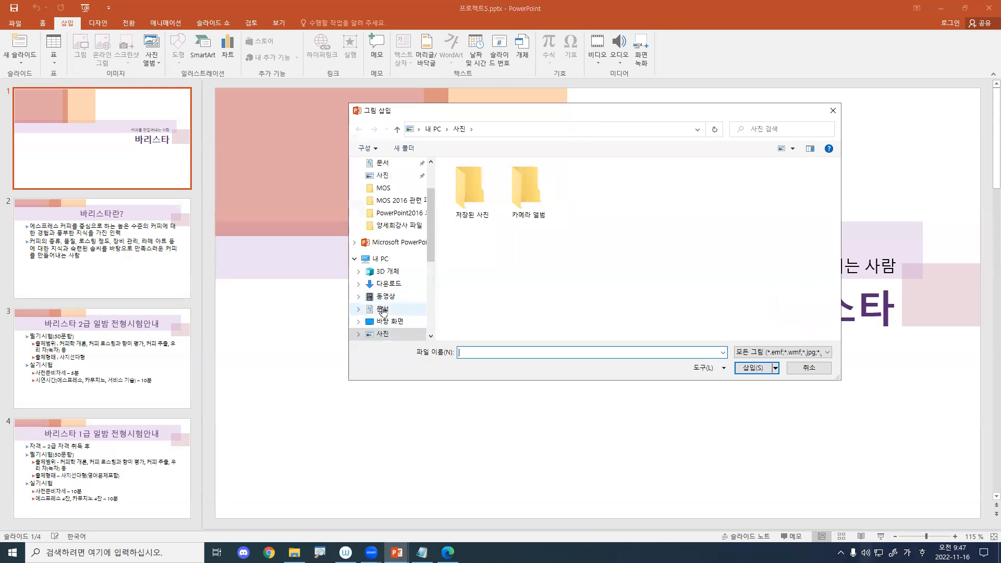
click(383, 310)
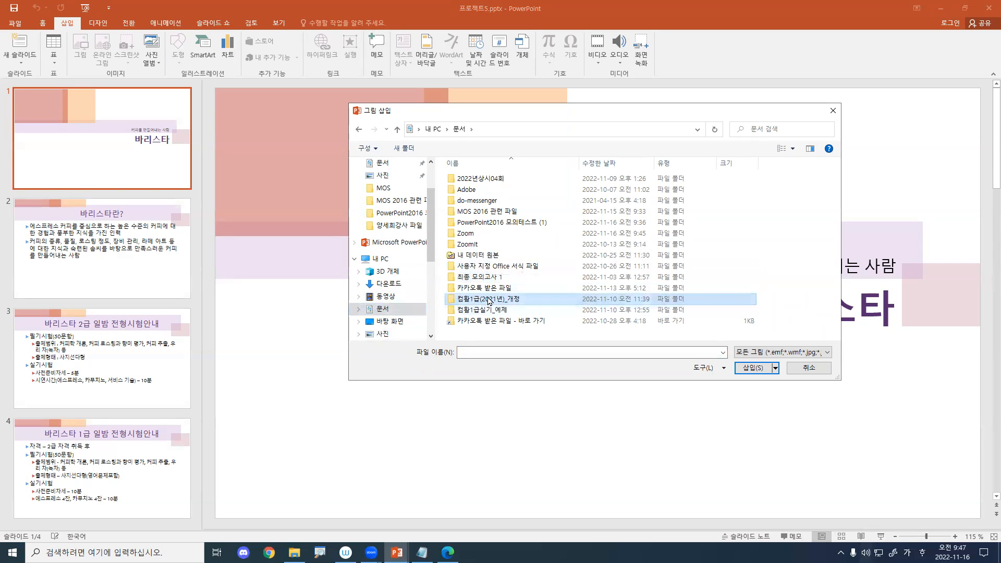
double_click(493, 211)
double_click(504, 223)
double_click(470, 179)
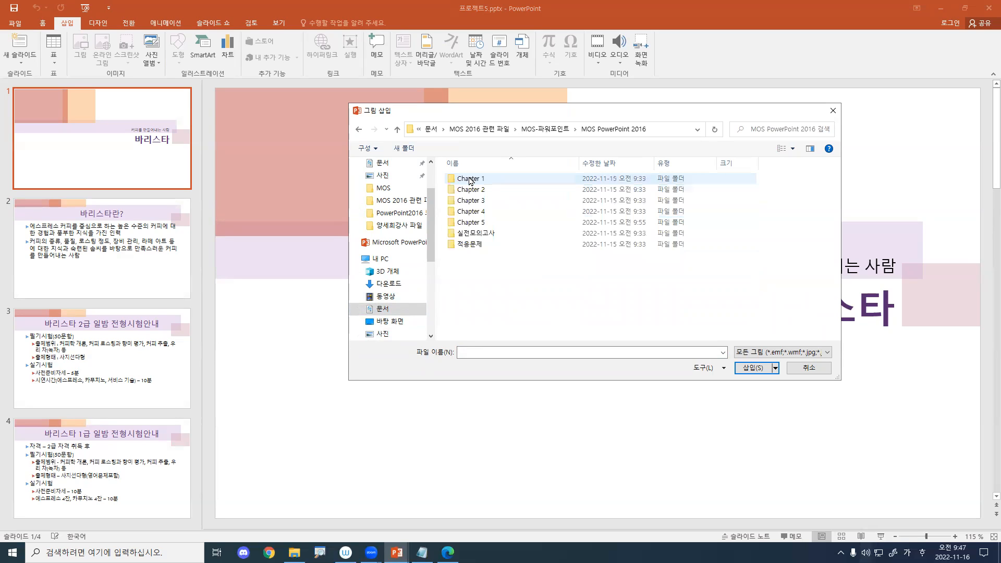
double_click(487, 237)
double_click(459, 180)
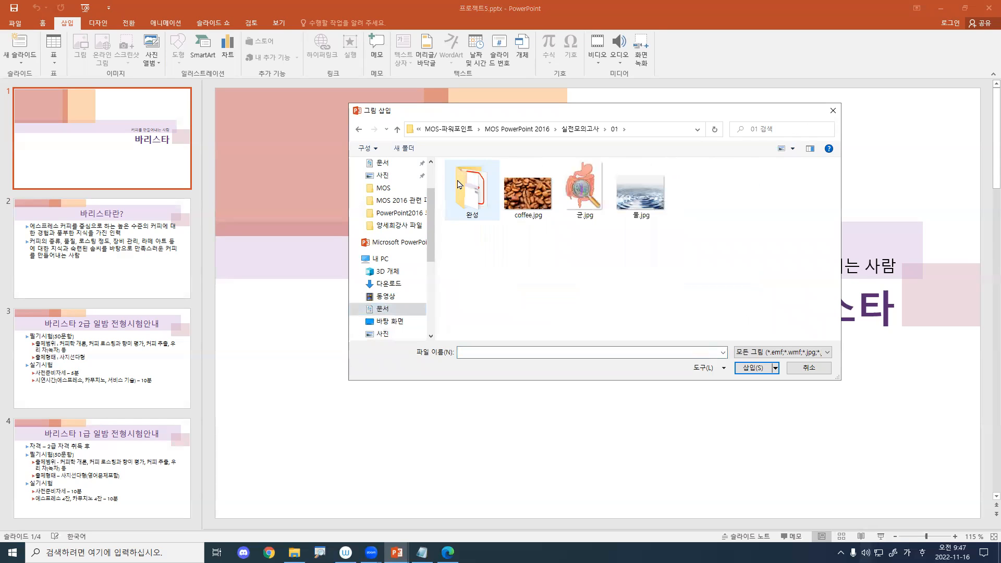
click(523, 200)
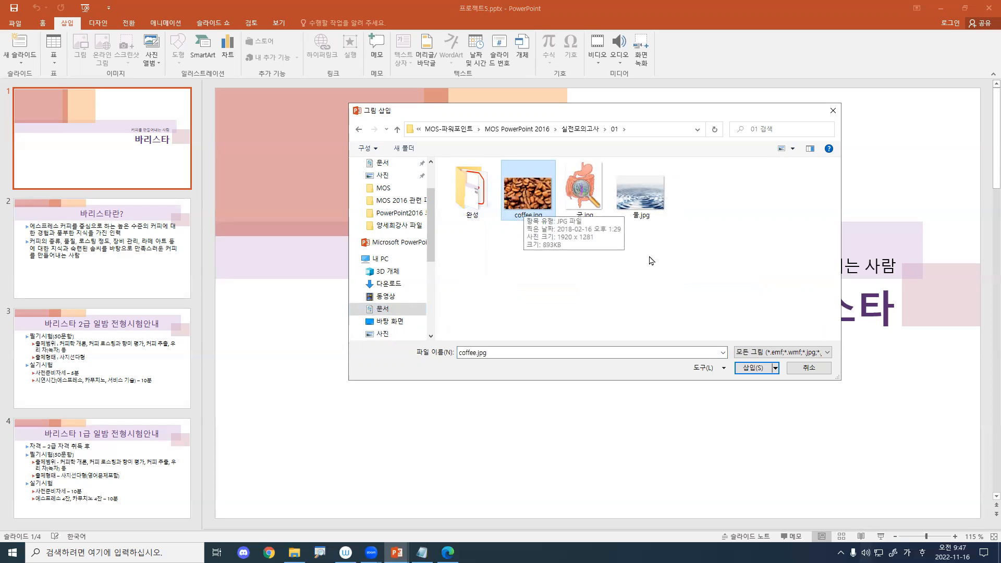
click(754, 368)
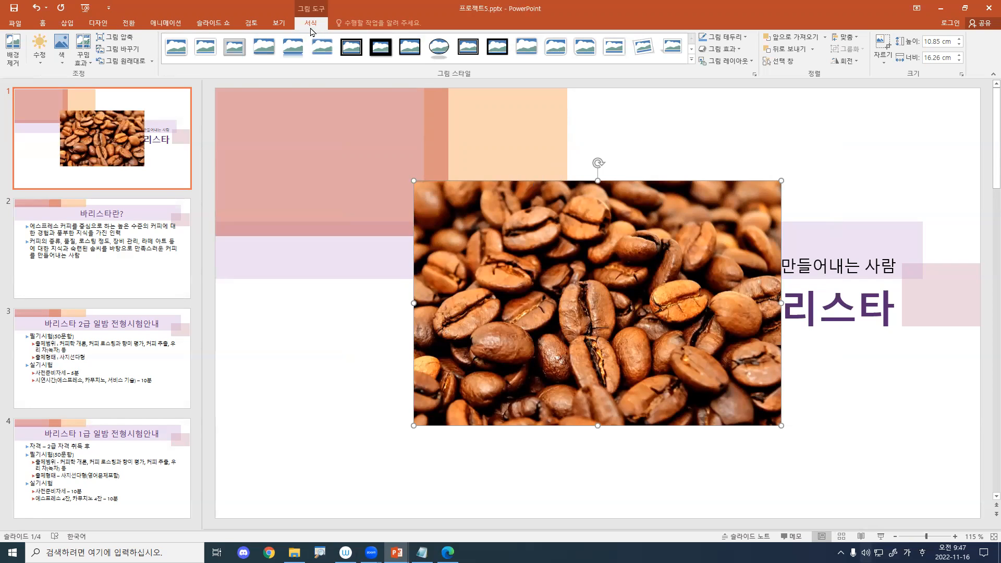
Crop the coffee bean picture on the title slide to a heart shape
click(884, 63)
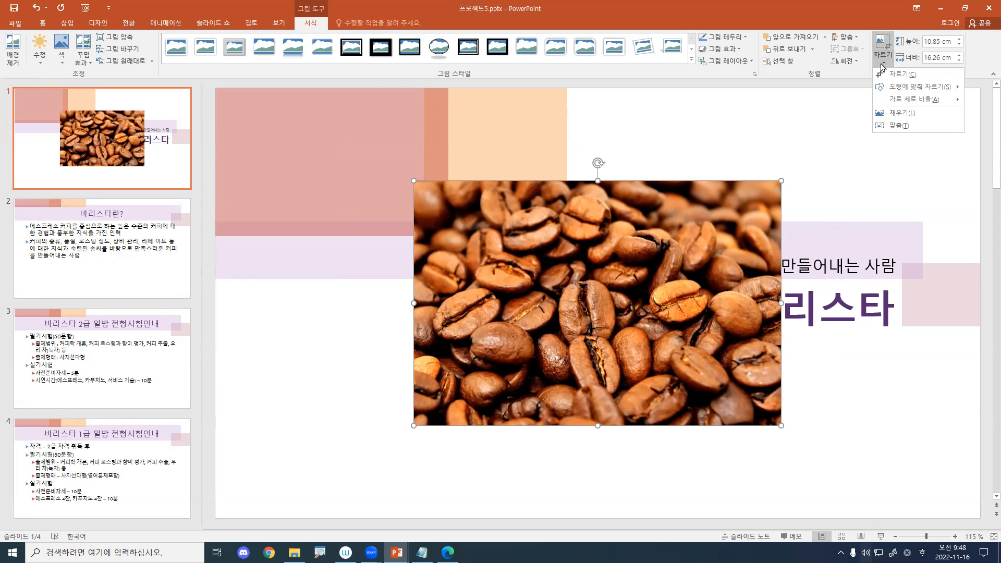
mouse_move(925, 89)
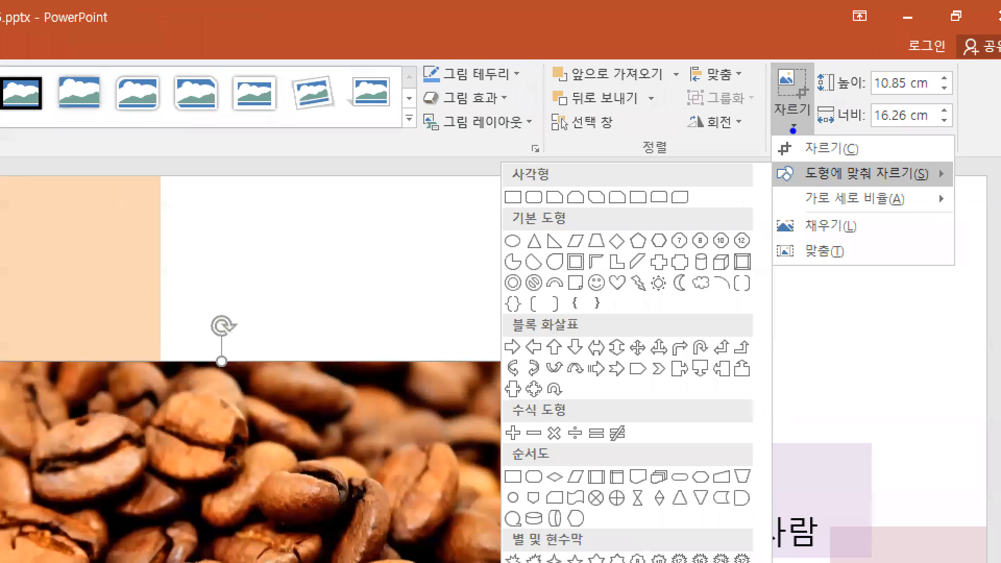
drag(807, 188, 935, 184)
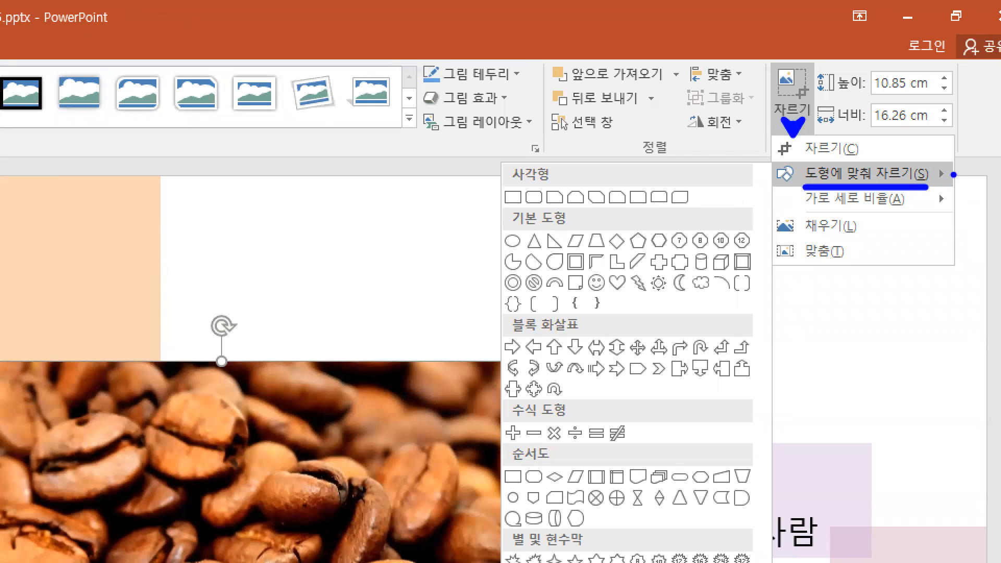
mouse_move(601, 268)
mouse_down()
mouse_move(629, 290)
mouse_move(649, 334)
mouse_up()
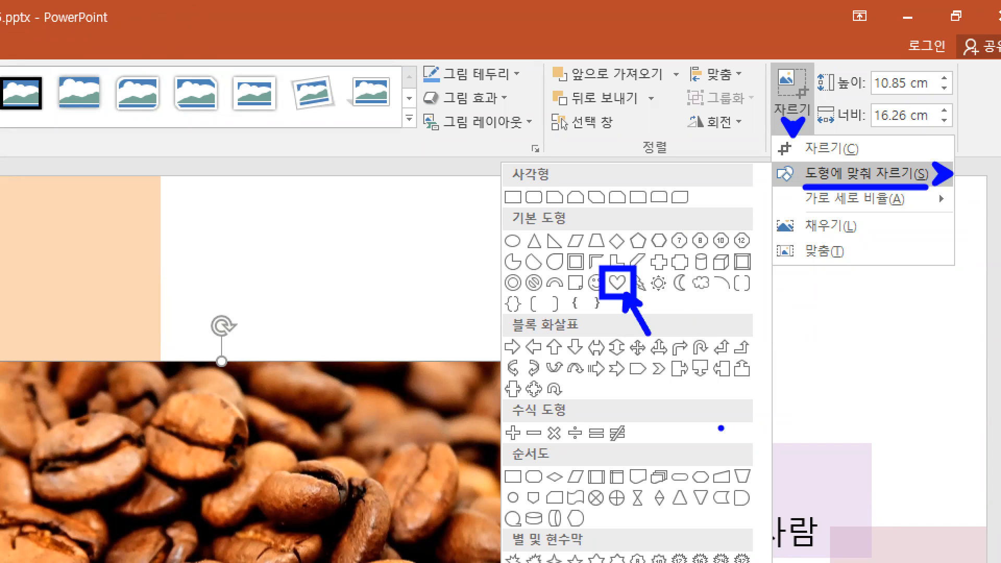
drag(805, 212, 935, 211)
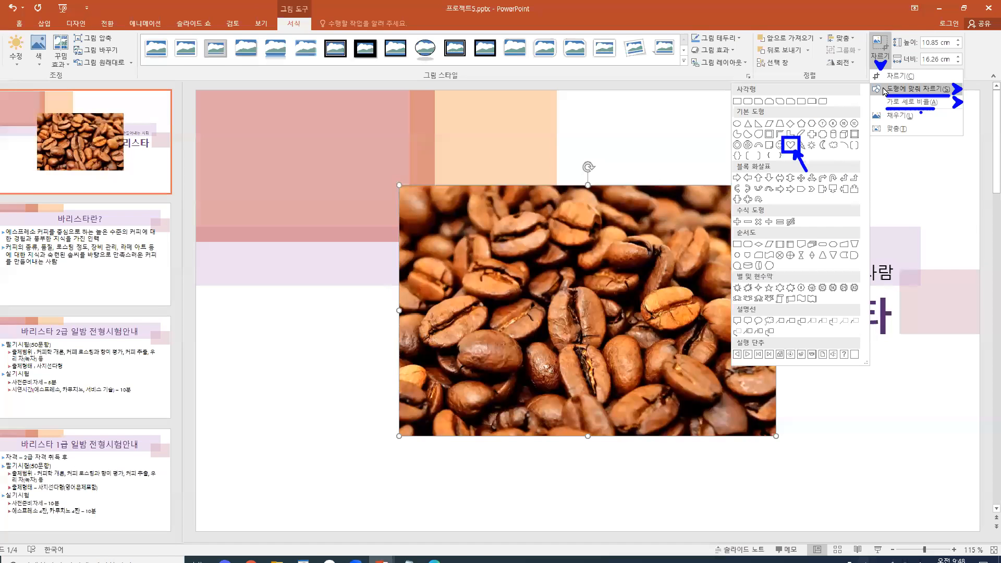
click(880, 63)
mouse_move(885, 89)
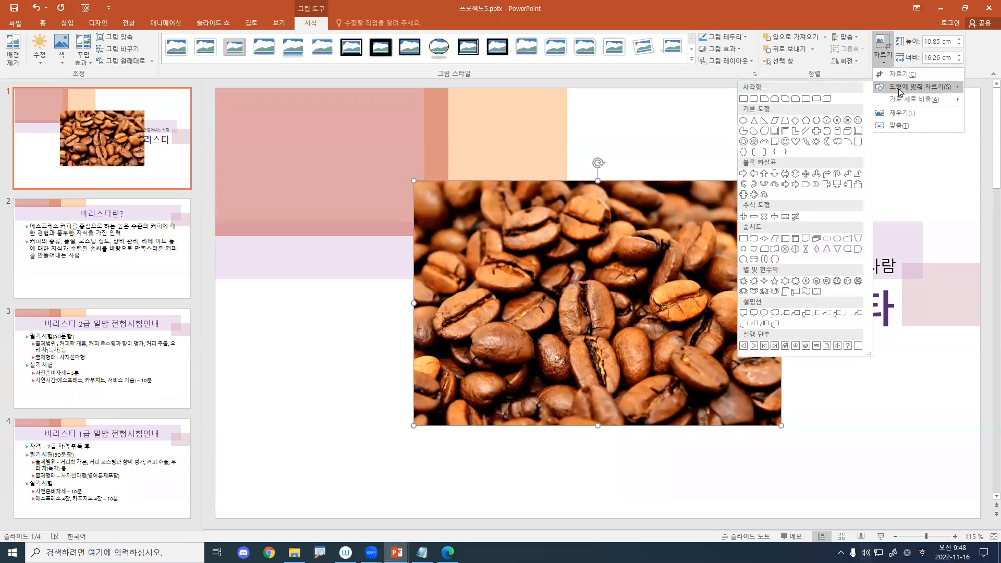
click(795, 141)
Crop the heart-shaped coffee picture to a 1:1 aspect ratio and leave crop mode
click(883, 62)
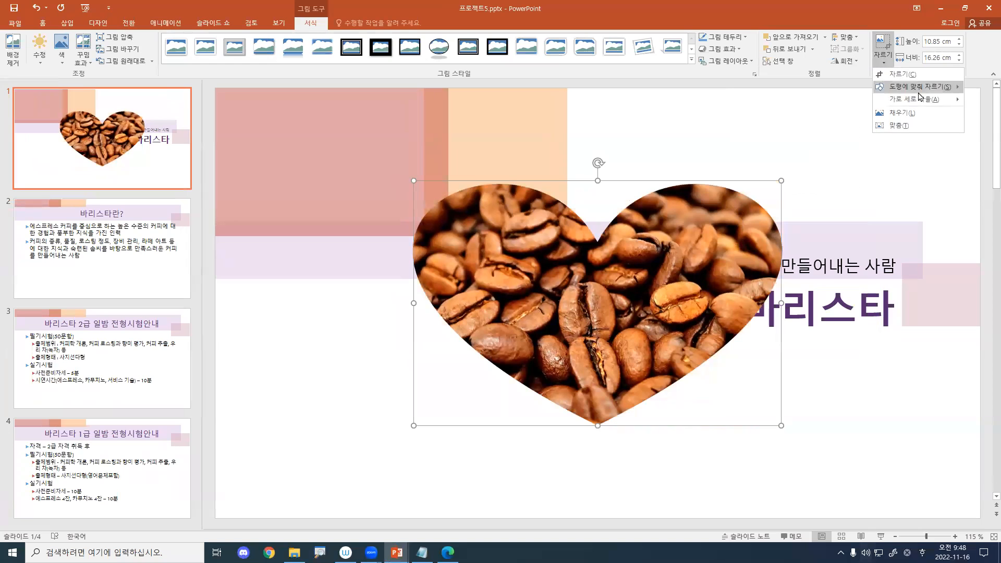
mouse_move(920, 98)
click(863, 114)
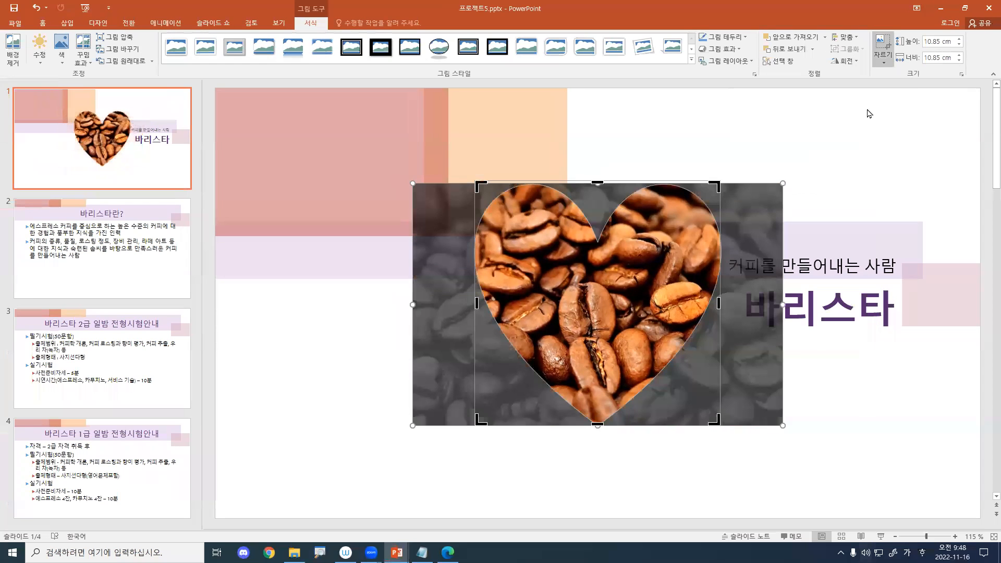
click(883, 62)
mouse_move(900, 99)
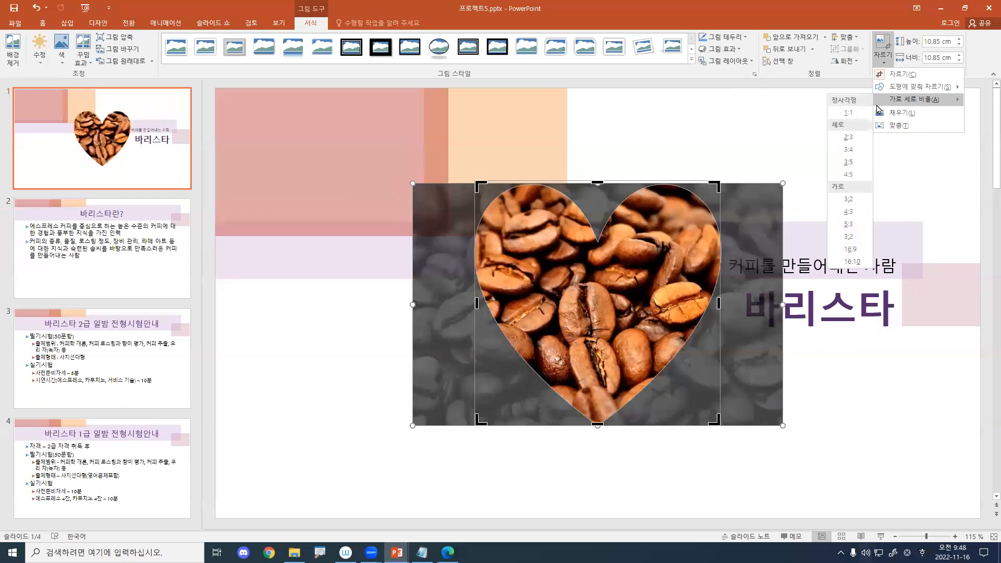
click(849, 113)
drag(284, 395, 290, 416)
mouse_move(282, 370)
mouse_down()
mouse_move(305, 364)
mouse_move(263, 369)
mouse_move(293, 402)
mouse_up()
key(Escape)
click(284, 377)
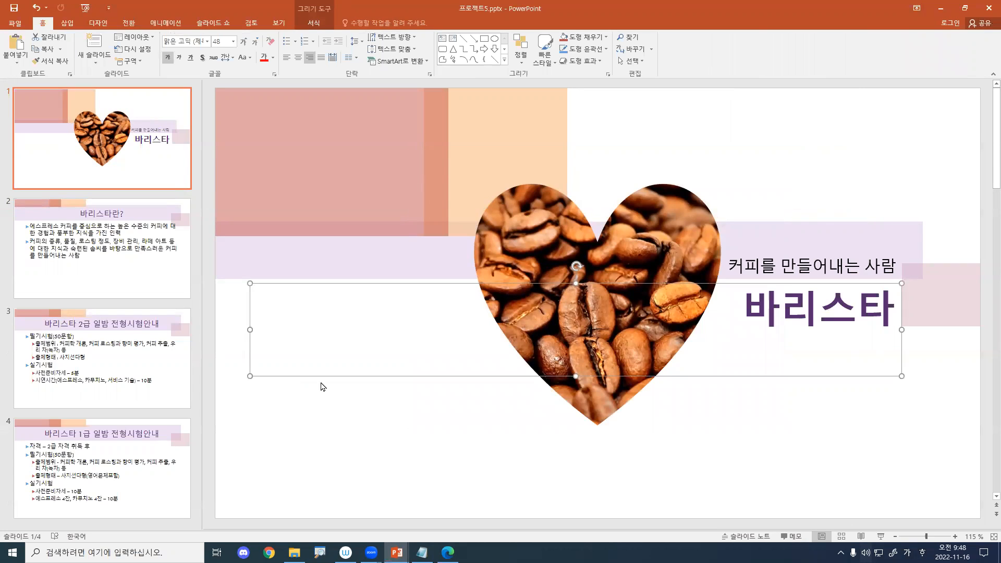
Split the body text on slide 2, 바리스타란?, into 2 columns with 3 cm spacing
click(132, 277)
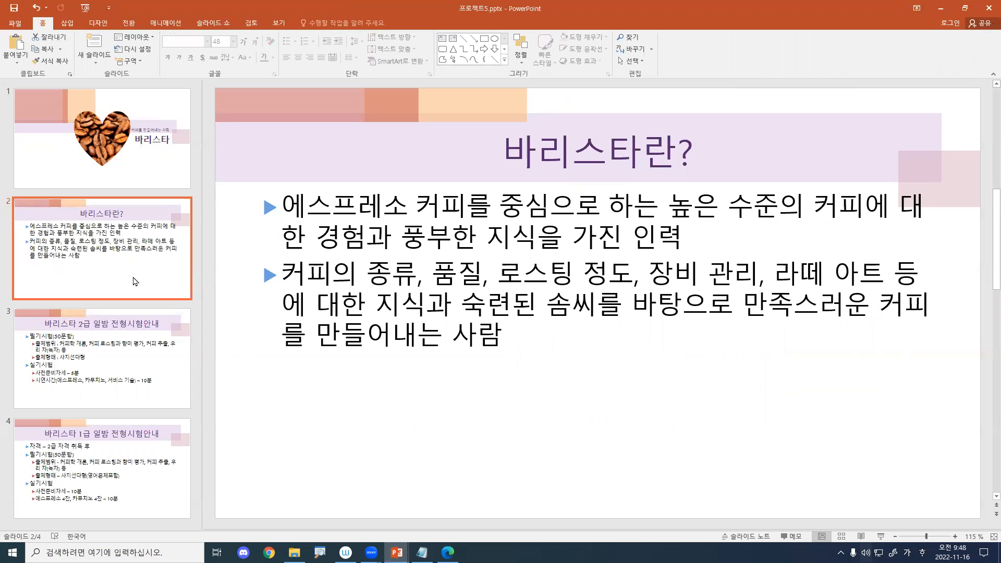
click(498, 251)
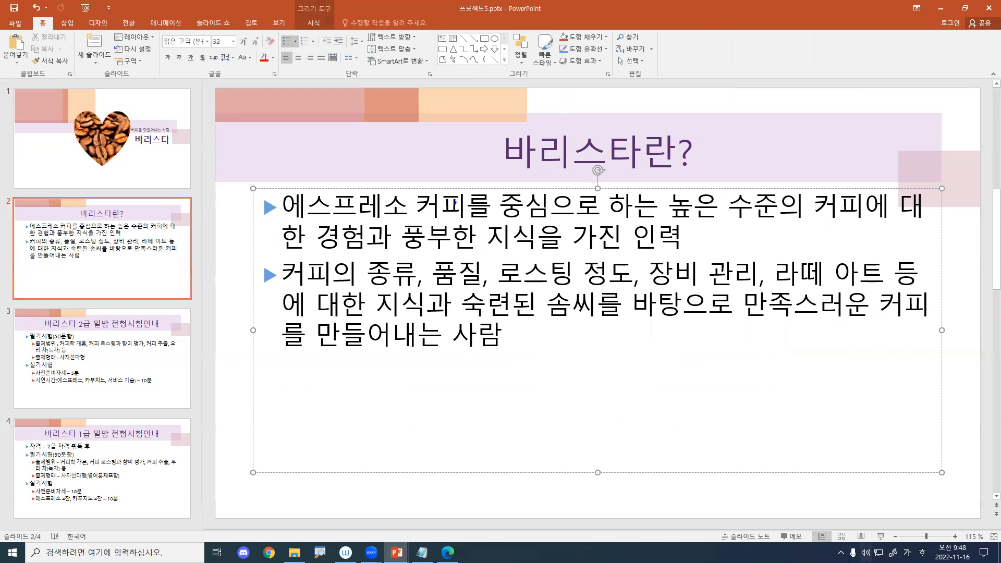
drag(254, 189, 937, 474)
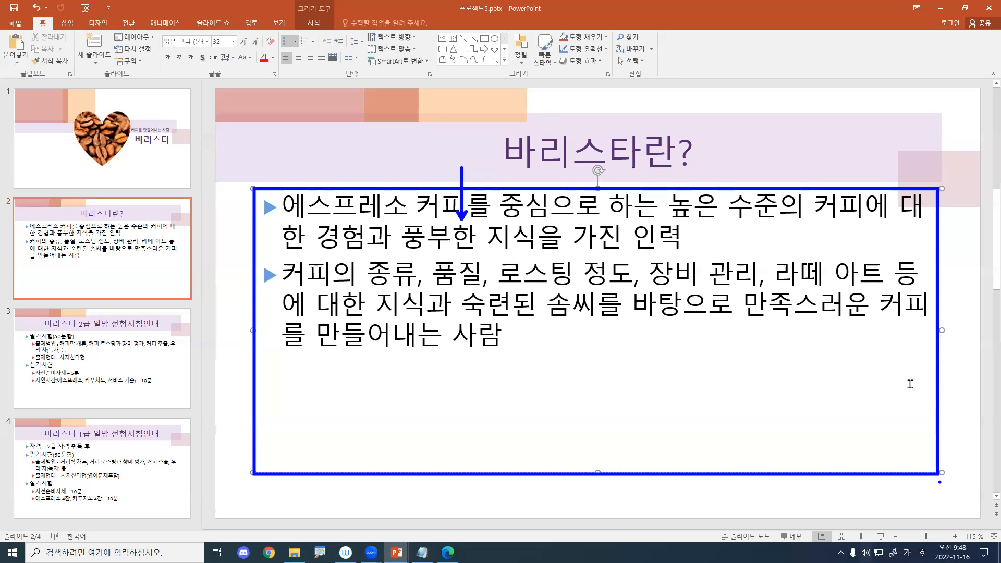
key(Escape)
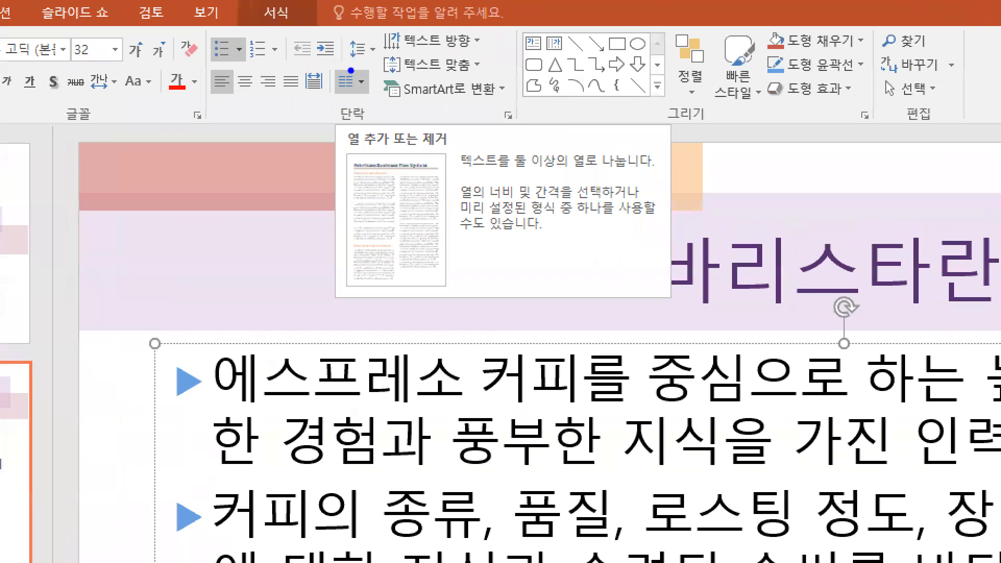
drag(341, 49, 363, 67)
drag(508, 173, 587, 173)
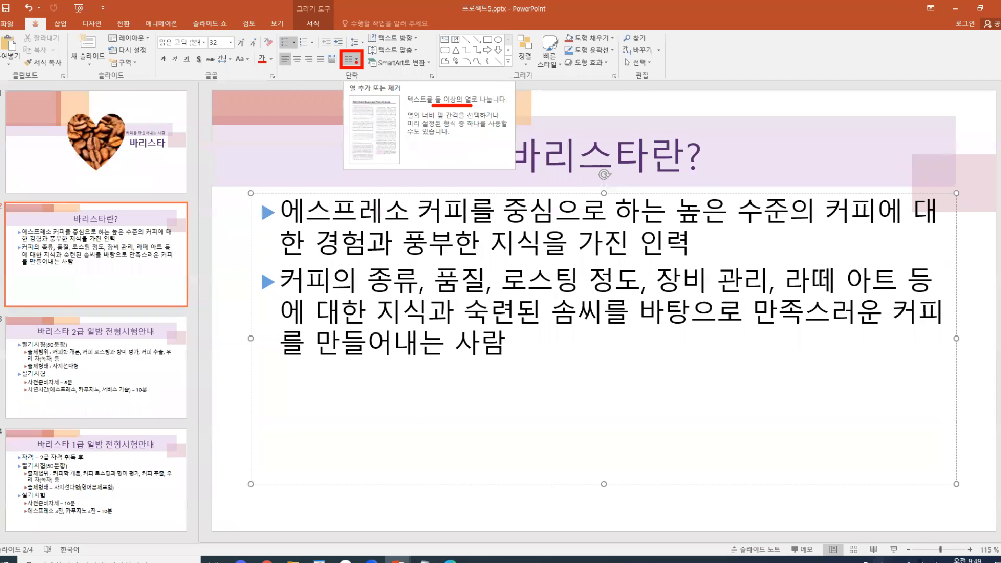
click(361, 82)
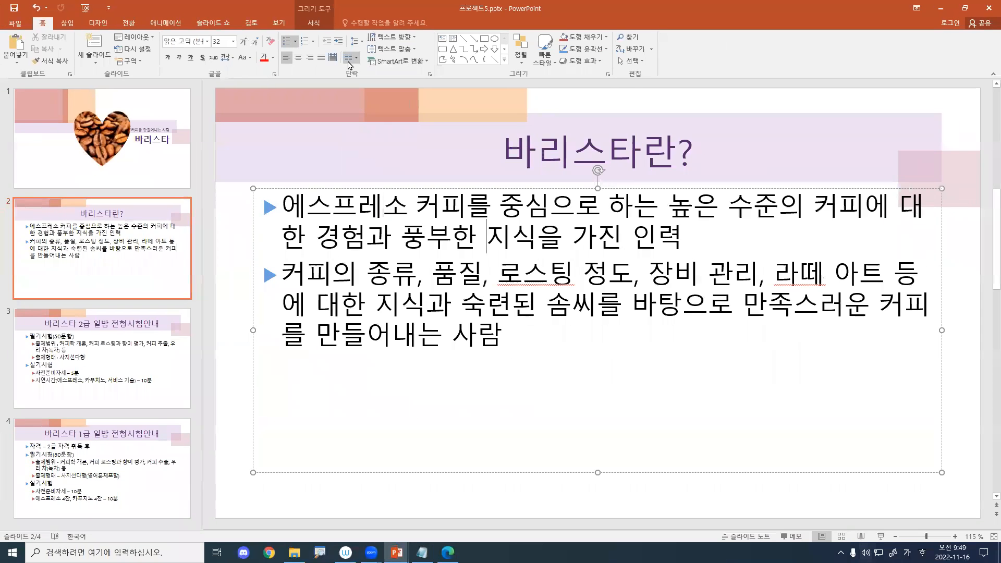
click(359, 114)
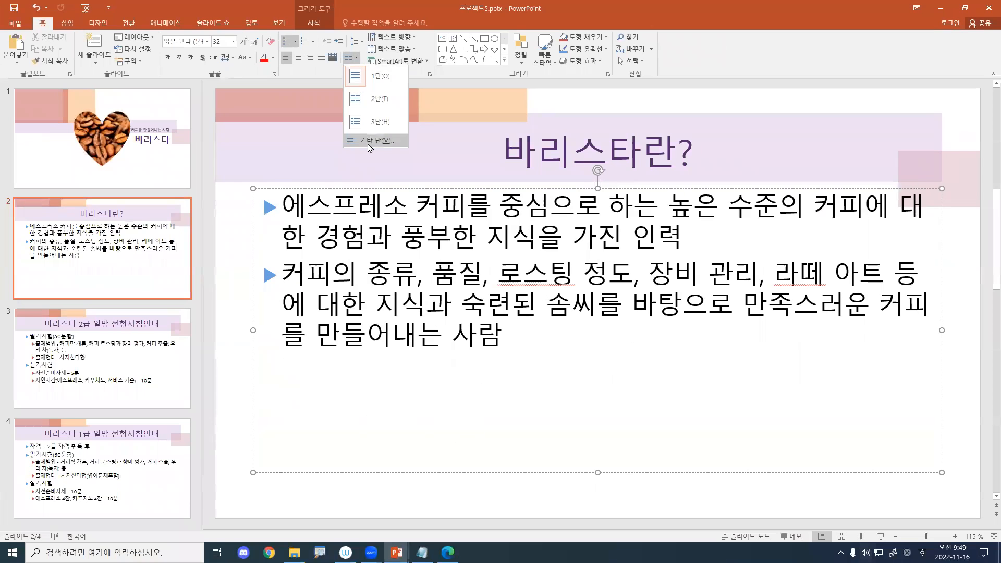
click(368, 141)
text(2)
double_click(489, 276)
text(3cm)
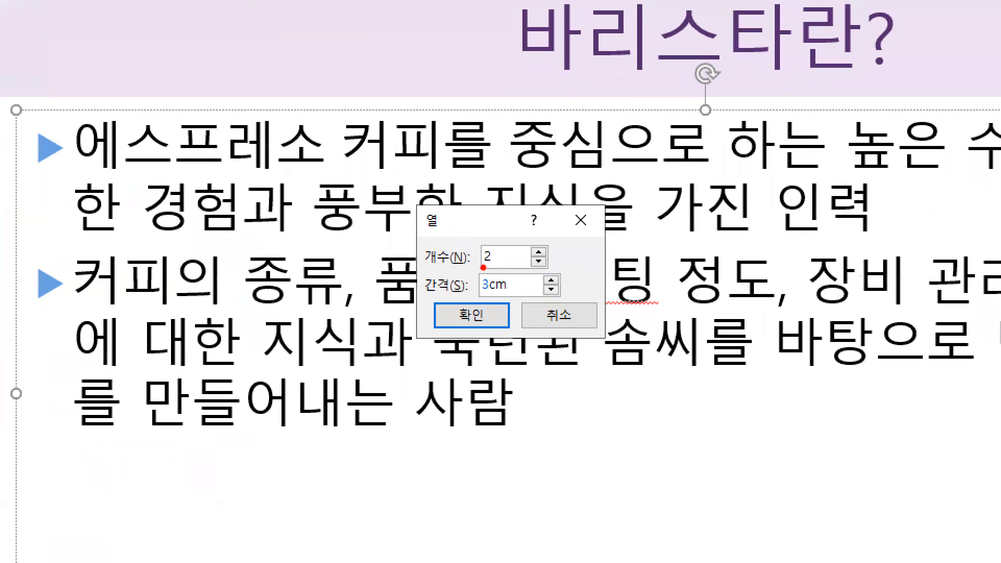
mouse_move(483, 267)
mouse_down()
mouse_move(497, 267)
mouse_move(492, 296)
mouse_up()
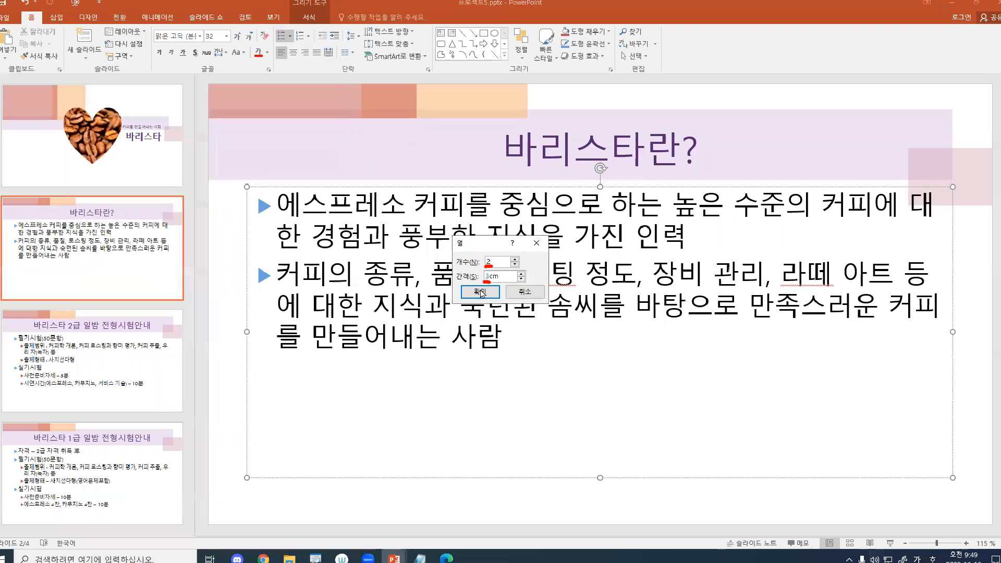
click(481, 293)
mouse_move(568, 229)
mouse_down()
mouse_move(570, 252)
mouse_move(657, 235)
mouse_move(648, 250)
mouse_up()
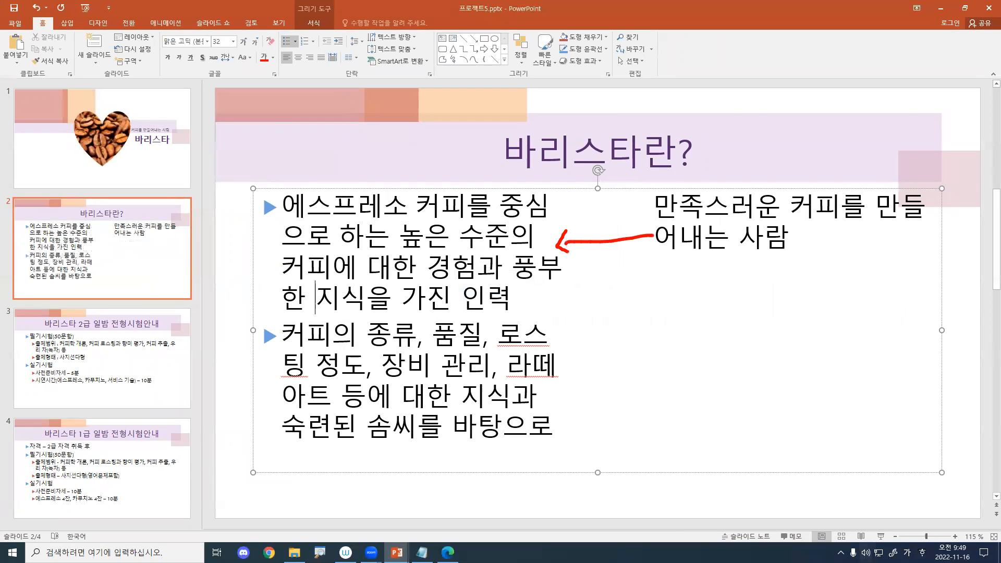
drag(606, 277, 609, 294)
key(Escape)
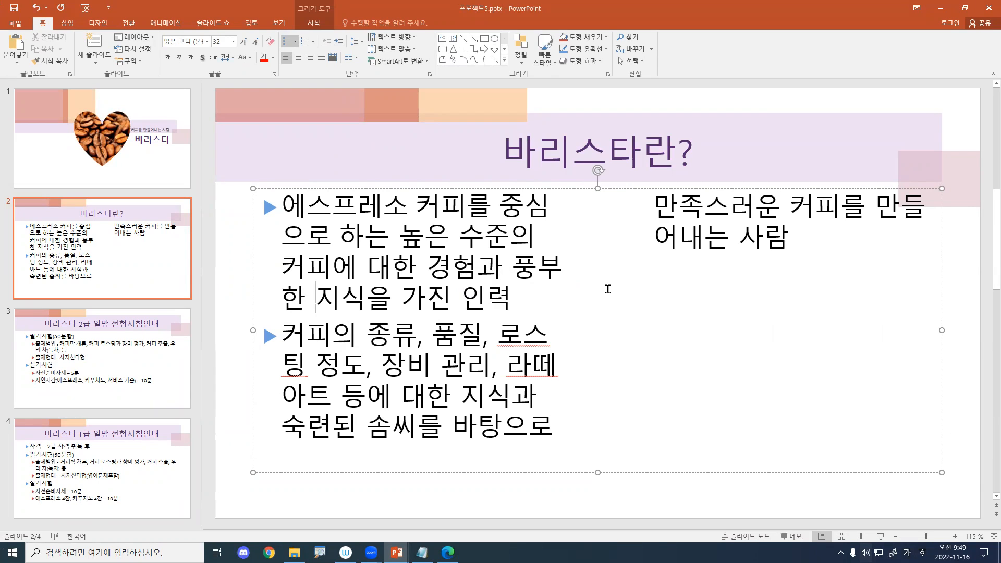
Turn on slide numbers and a footer for the slides, with the footer text 시험안내
click(66, 24)
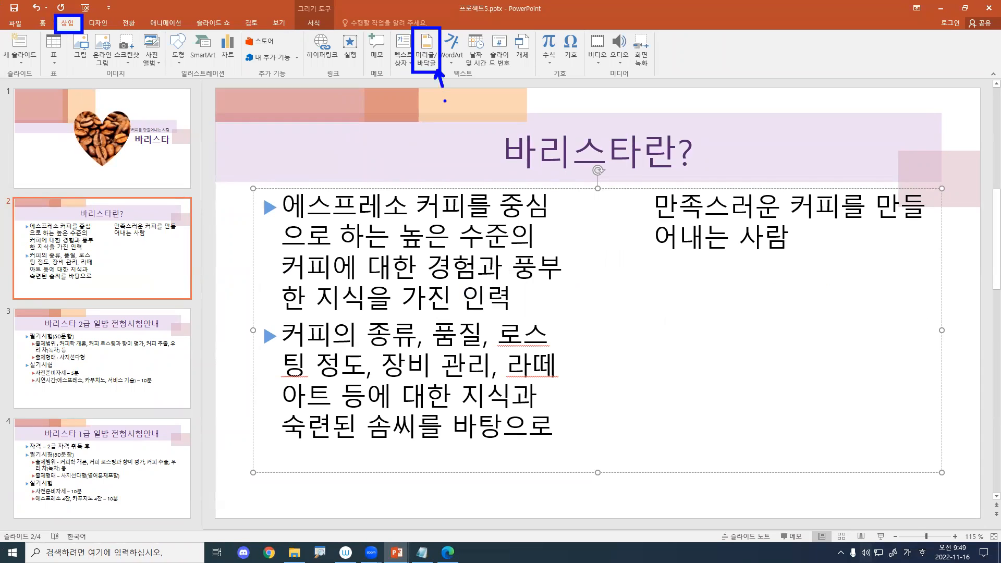
click(427, 60)
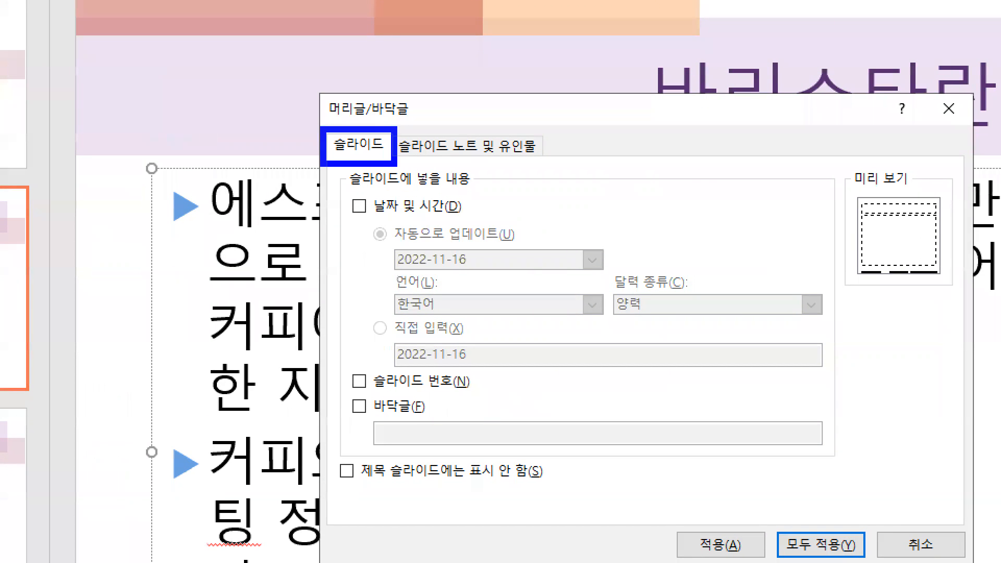
click(359, 381)
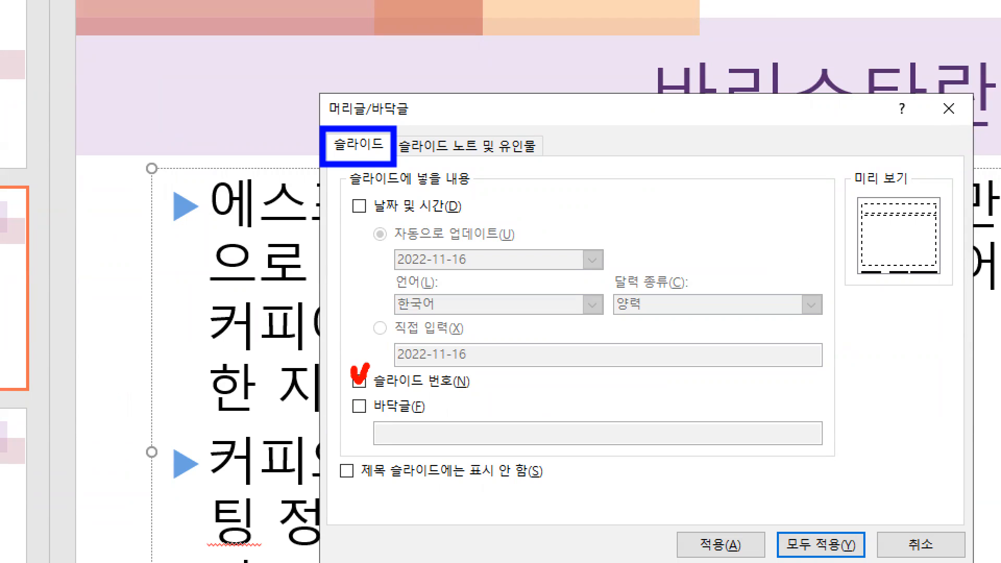
click(360, 406)
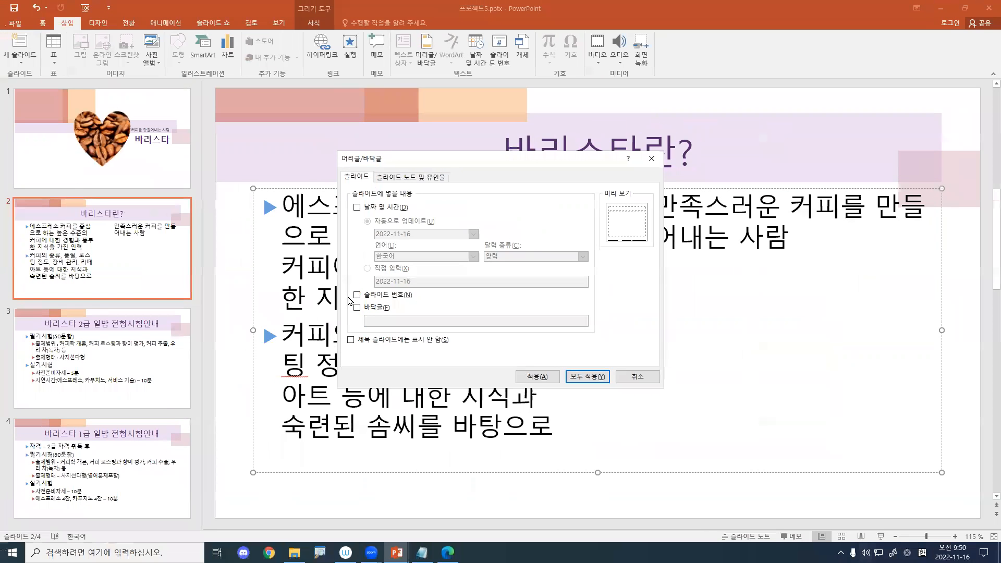
click(361, 408)
click(358, 308)
click(424, 322)
text(ㅅ)
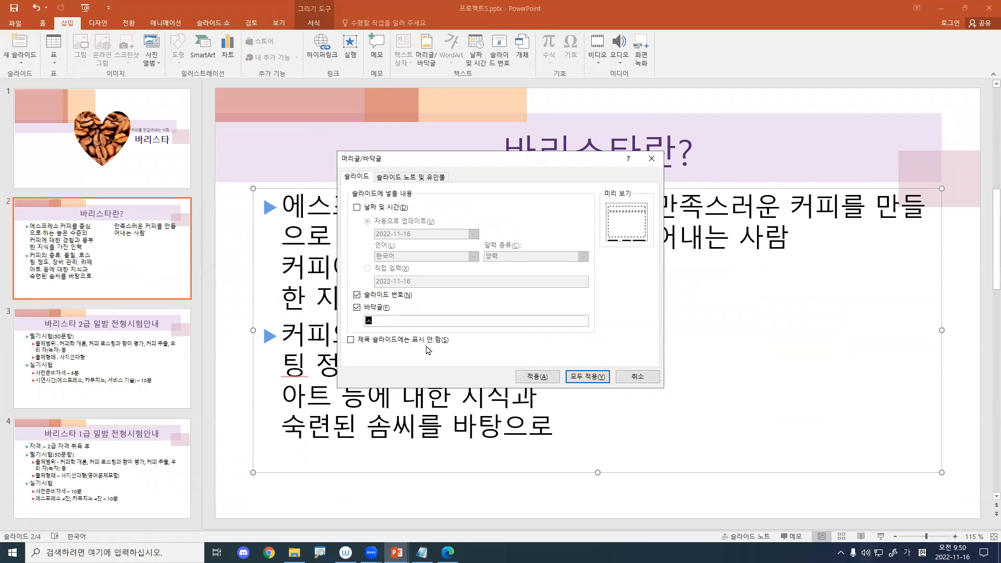
text(시험안내)
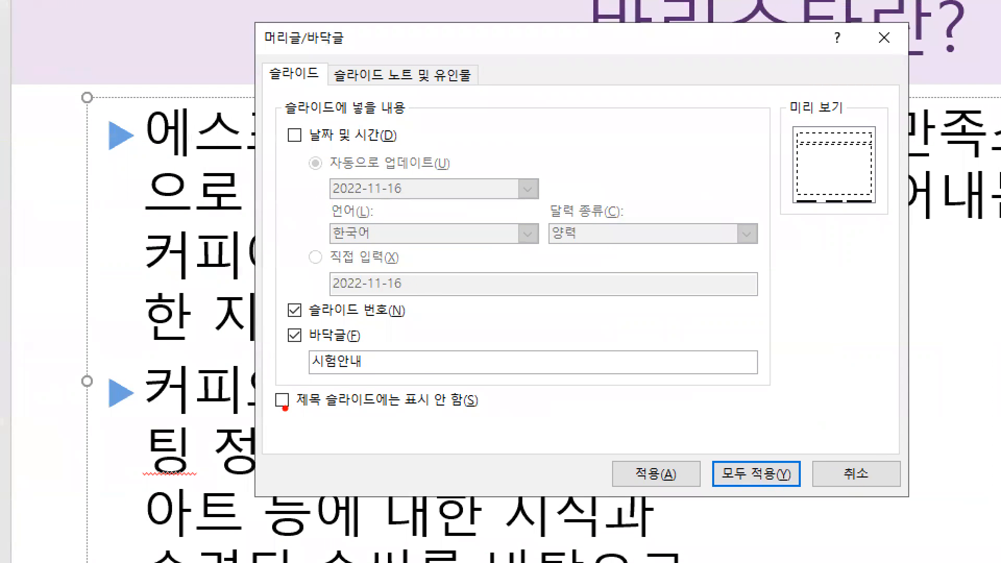
Hide the slide number and footer on the title slide and apply the header and footer settings to all slides
mouse_move(273, 387)
mouse_down()
mouse_move(281, 404)
mouse_move(295, 386)
mouse_move(468, 414)
mouse_up()
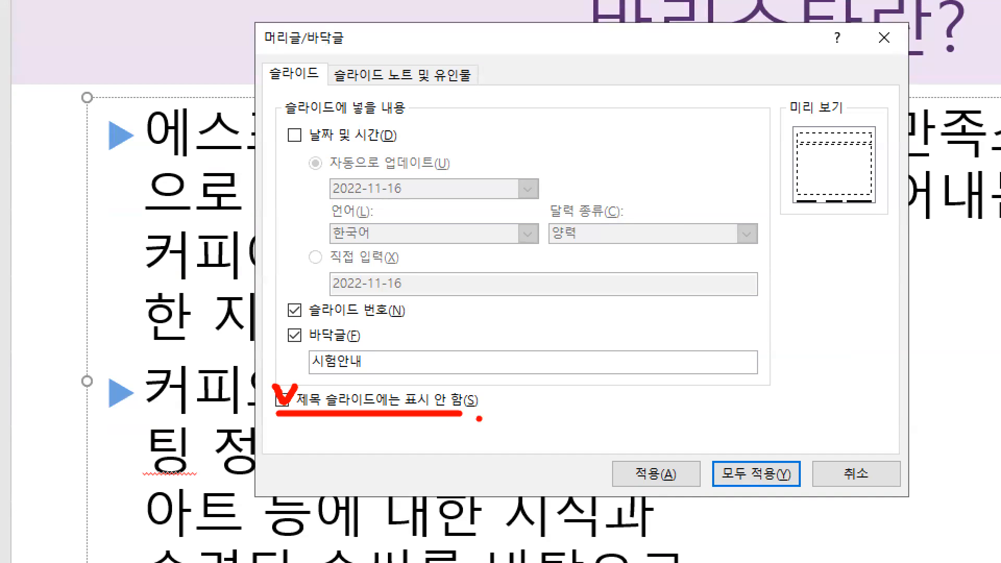
drag(748, 490, 748, 516)
drag(714, 458, 796, 487)
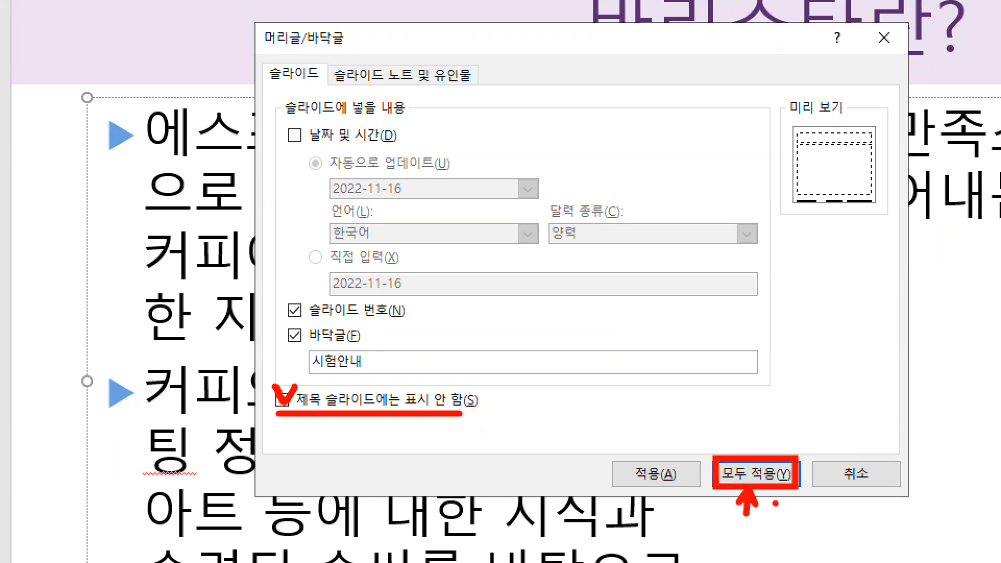
key(Escape)
click(351, 340)
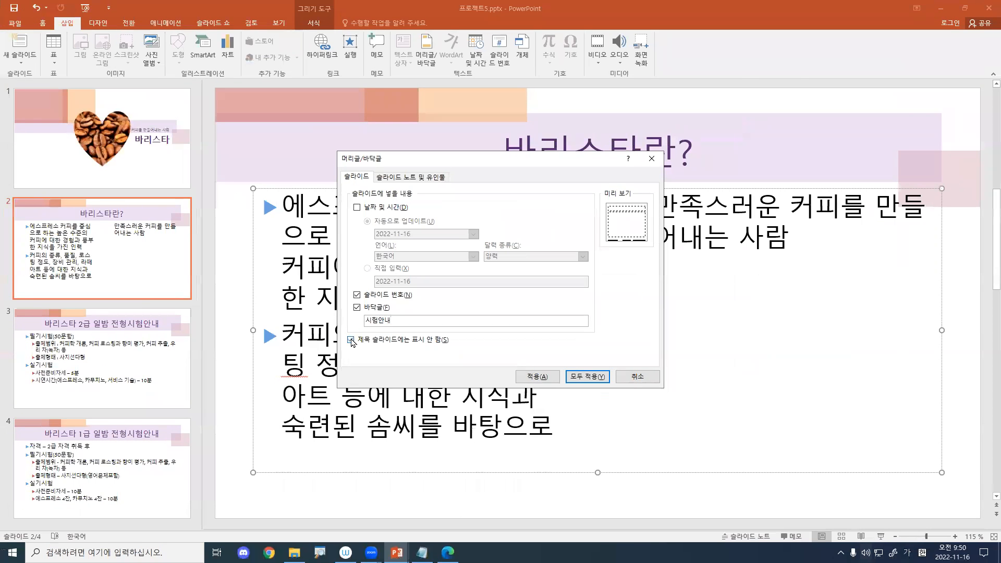
key(ctrl+1)
click(354, 336)
drag(340, 334, 361, 325)
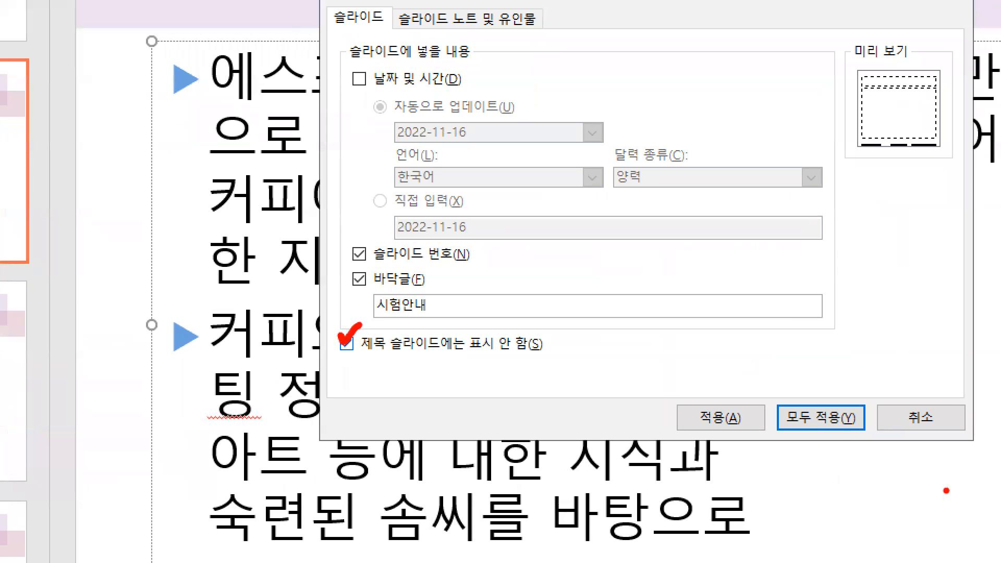
drag(833, 430, 833, 455)
key(Escape)
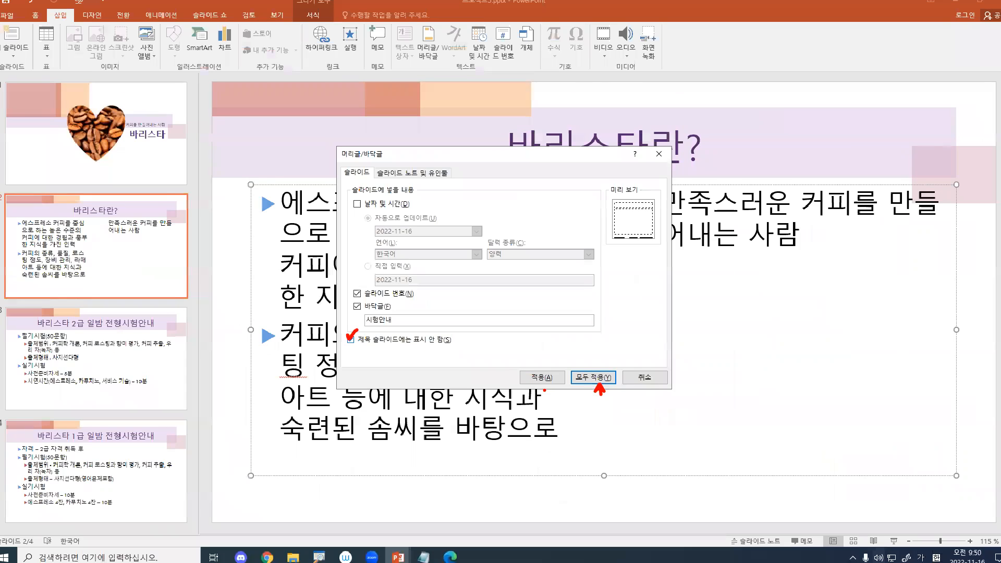
click(593, 378)
click(70, 129)
click(89, 220)
click(92, 326)
click(92, 287)
drag(582, 492, 614, 517)
drag(888, 487, 956, 516)
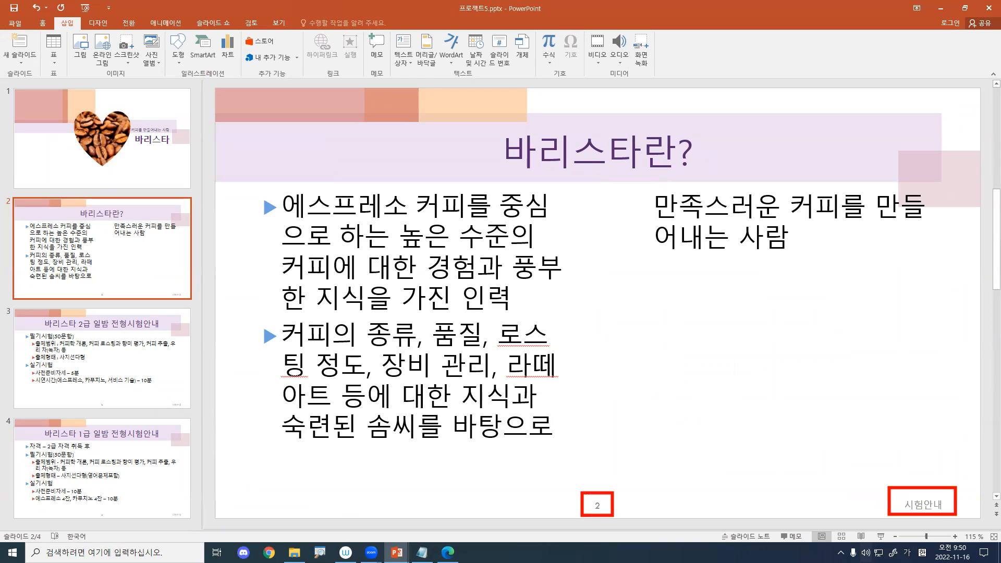
key(Escape)
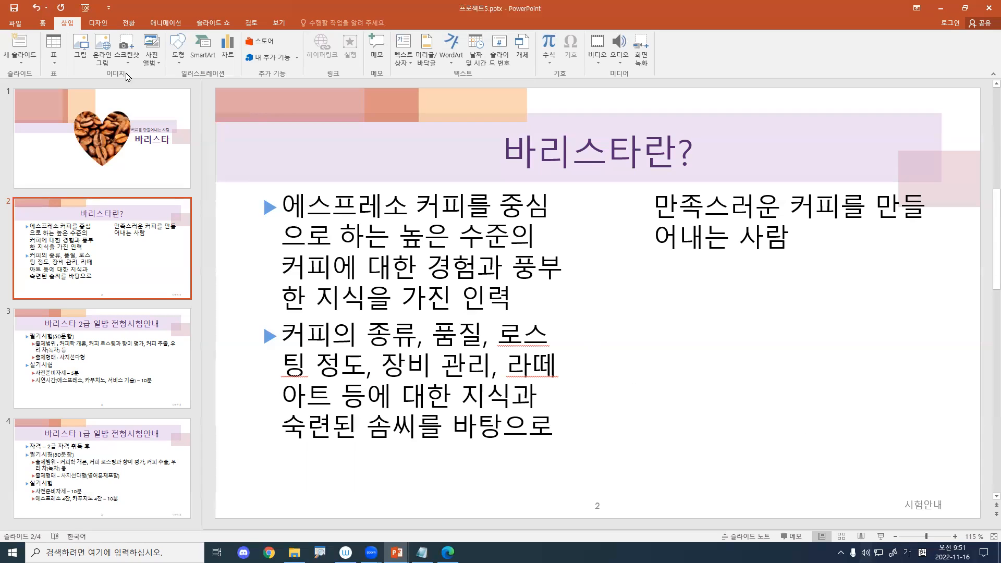
Set the print layout to handouts with 2 slides per page
click(15, 23)
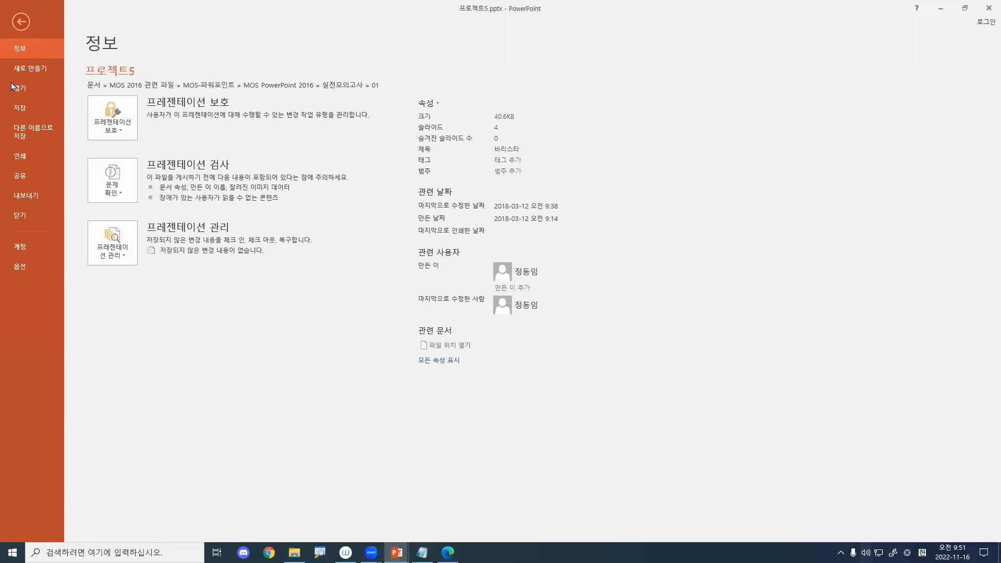
click(15, 160)
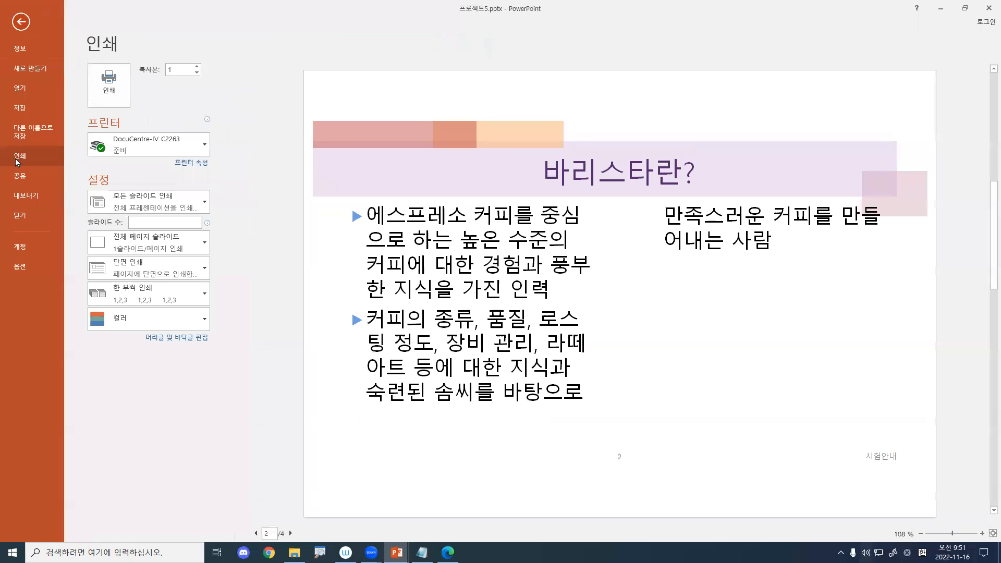
click(185, 244)
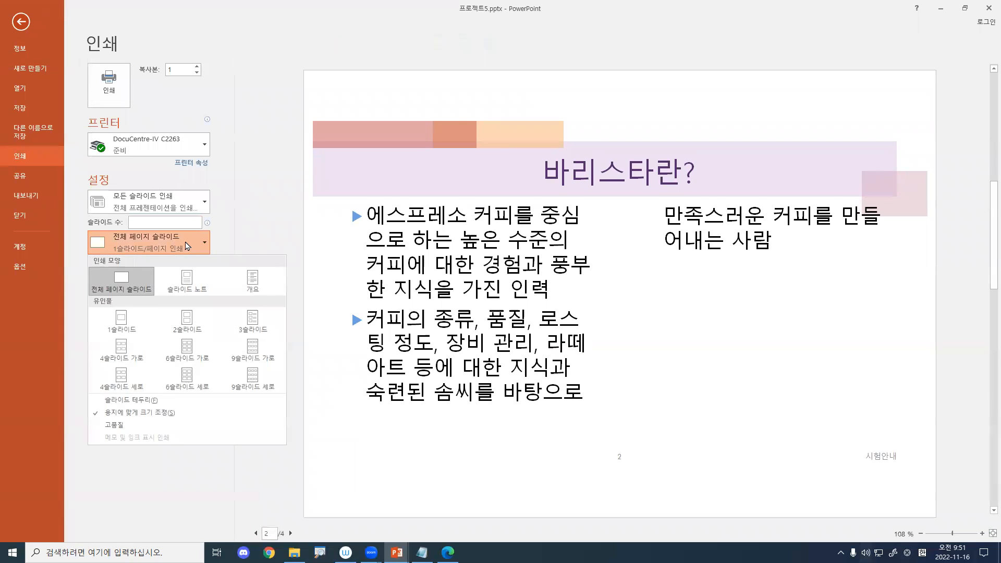
click(193, 327)
click(190, 246)
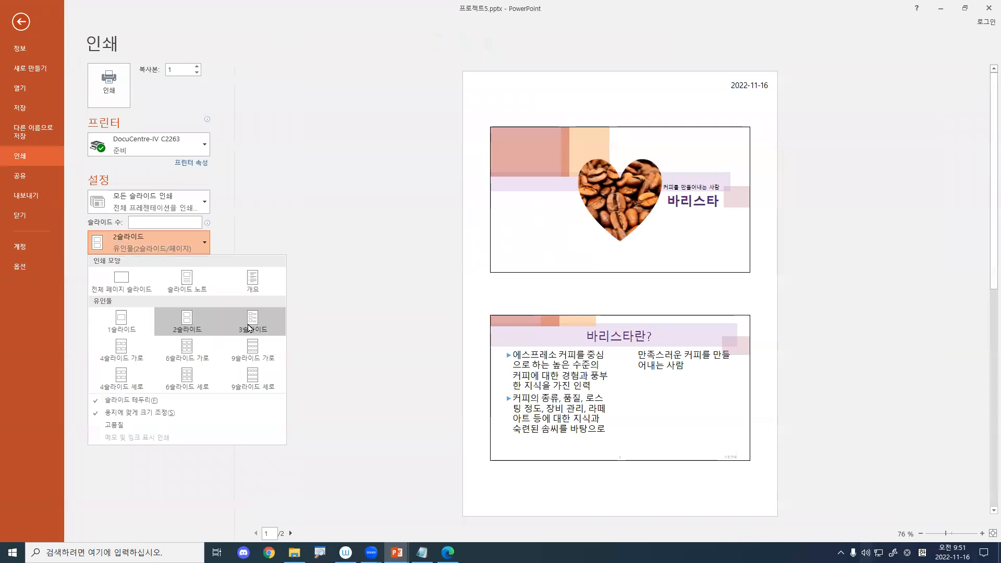
click(248, 328)
click(190, 245)
click(190, 327)
click(190, 250)
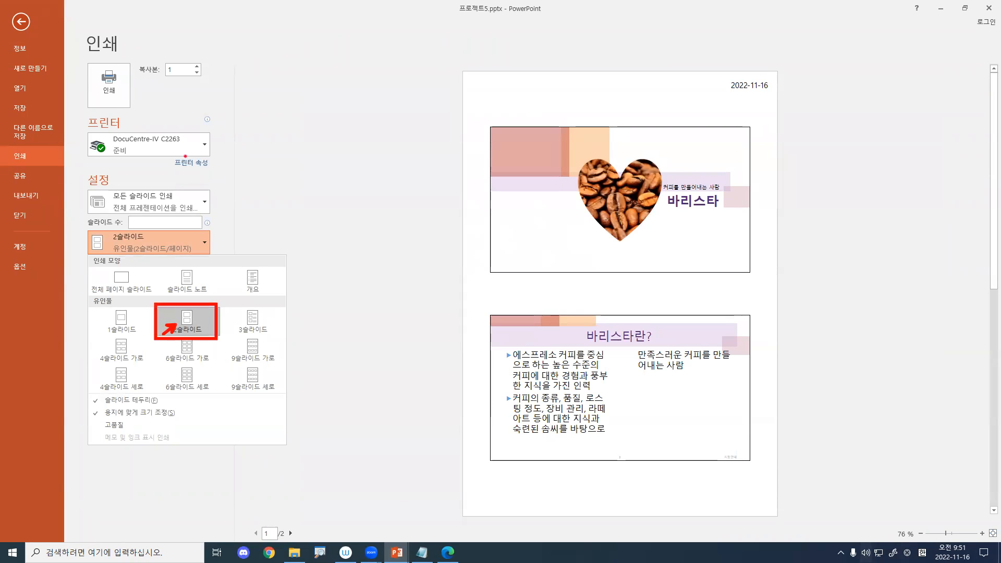
Set the number of printed copies to 3
drag(168, 64, 169, 75)
key(Escape)
double_click(197, 67)
text(3)
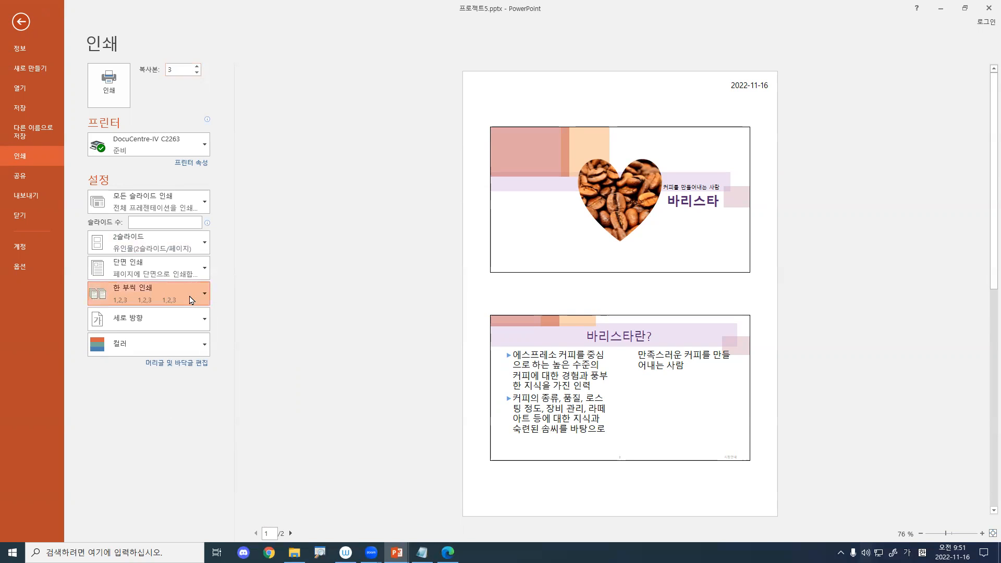
Set the printout to uncollated (한 부씩 인쇄 안 함), so pages print in the order 1,1,1 2,2,2 3,3,3
click(191, 301)
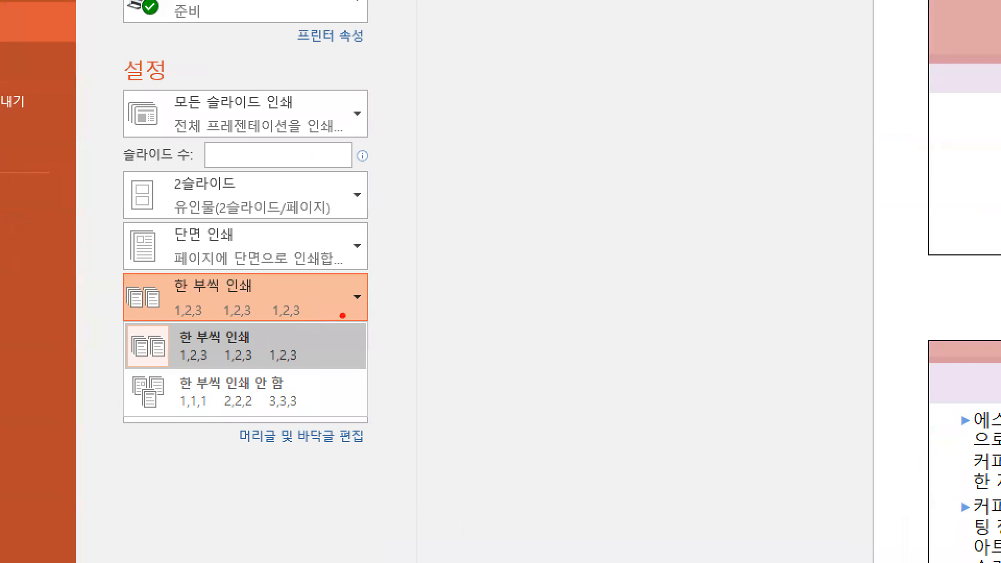
drag(194, 289, 205, 286)
drag(181, 414, 260, 413)
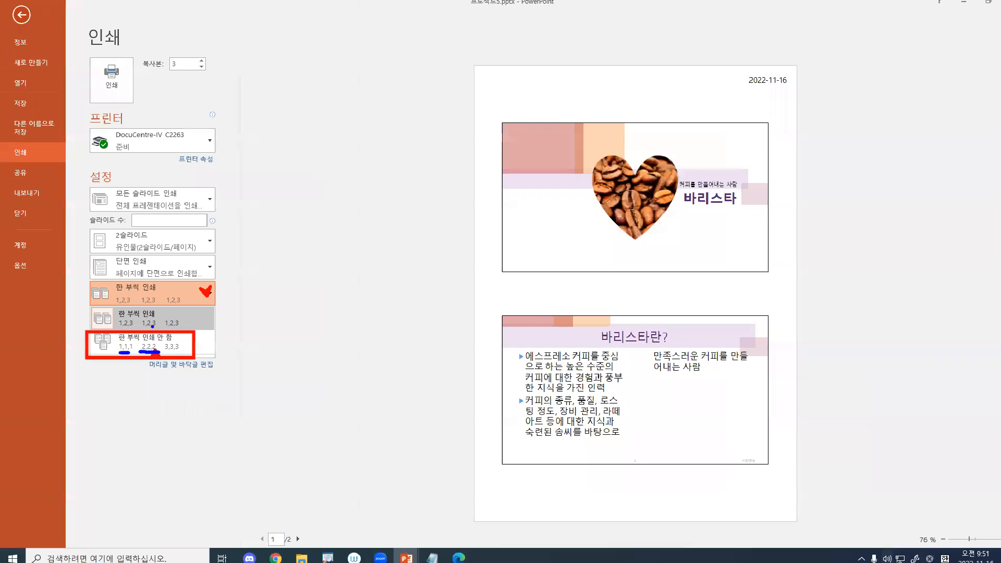
click(319, 295)
click(256, 394)
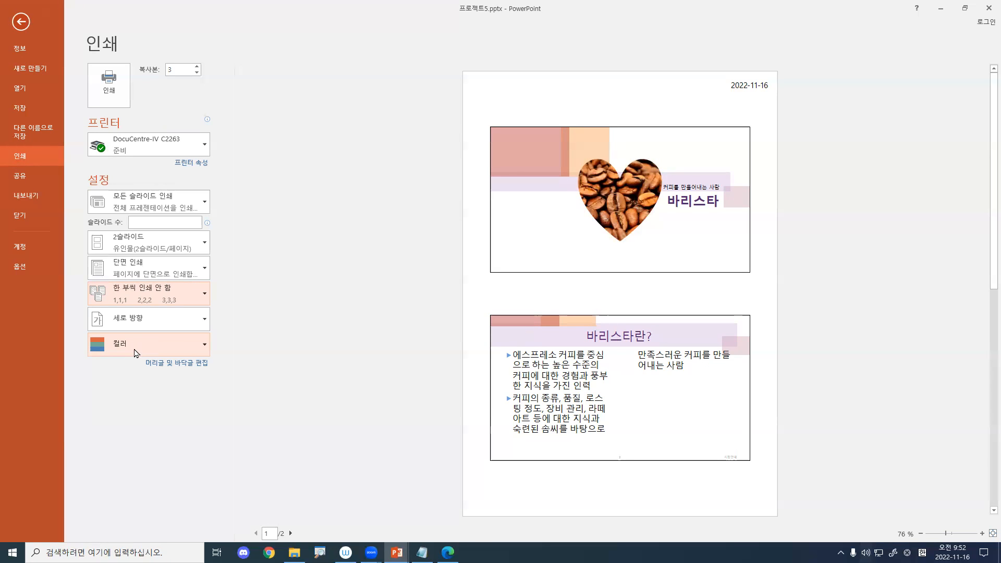
Start exporting the presentation as a PDF/XPS document
click(29, 197)
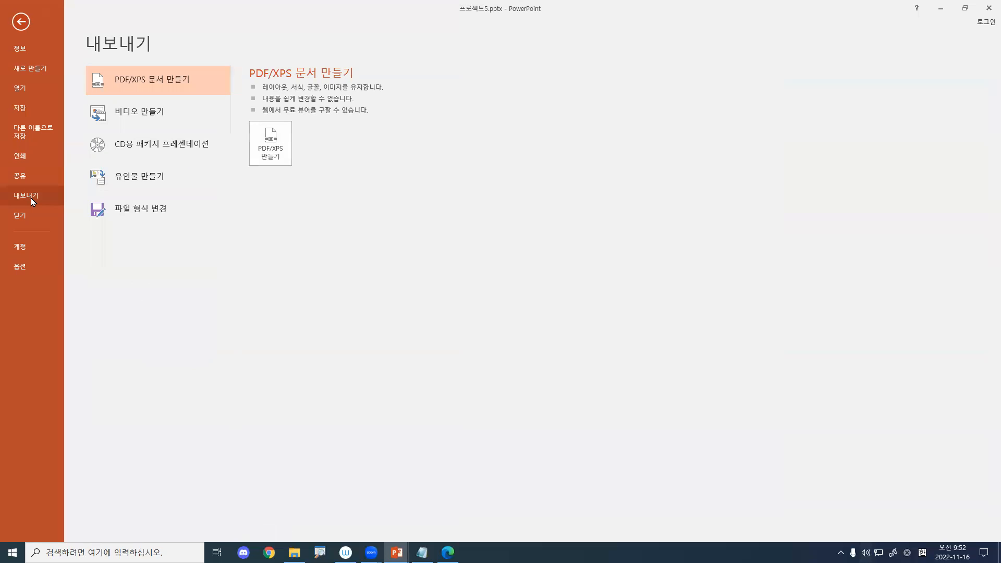
drag(37, 217, 34, 200)
drag(97, 64, 212, 97)
drag(295, 179, 283, 162)
drag(250, 119, 295, 167)
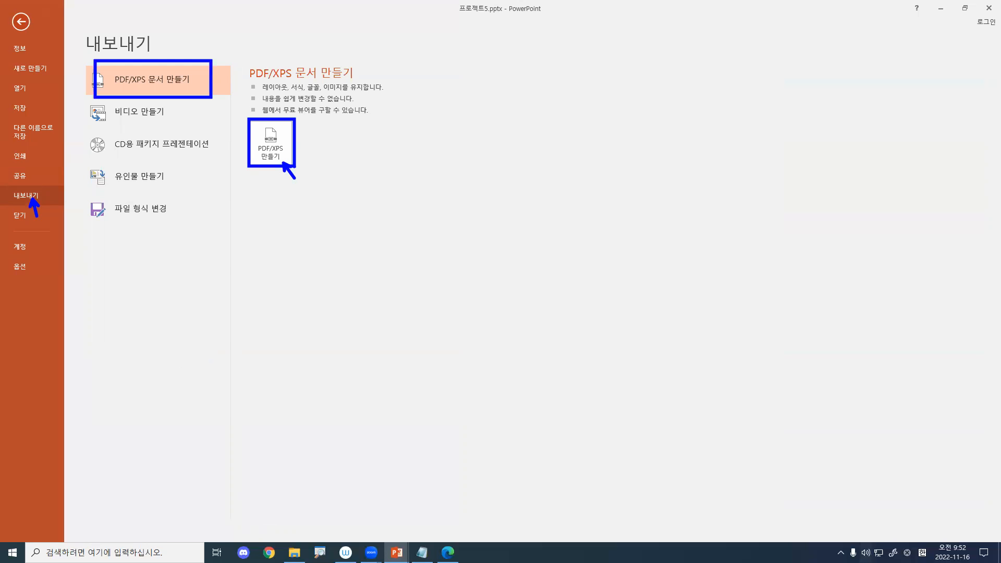
click(270, 141)
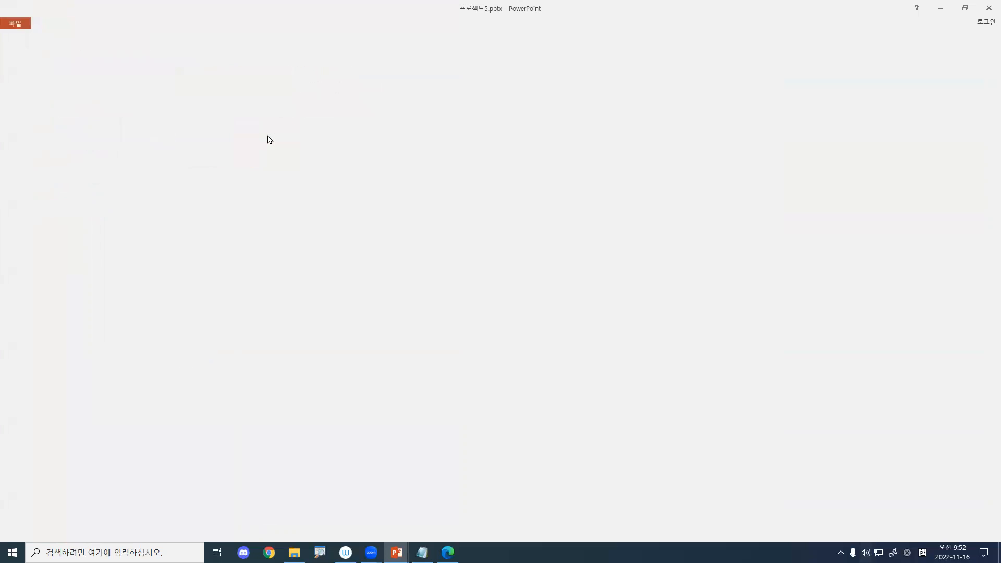
Publish the presentation as a PDF named 바리스타 in the 문서 folder and close the PDF that opens
click(38, 156)
click(128, 228)
key(BackSpace)
text(바리스타)
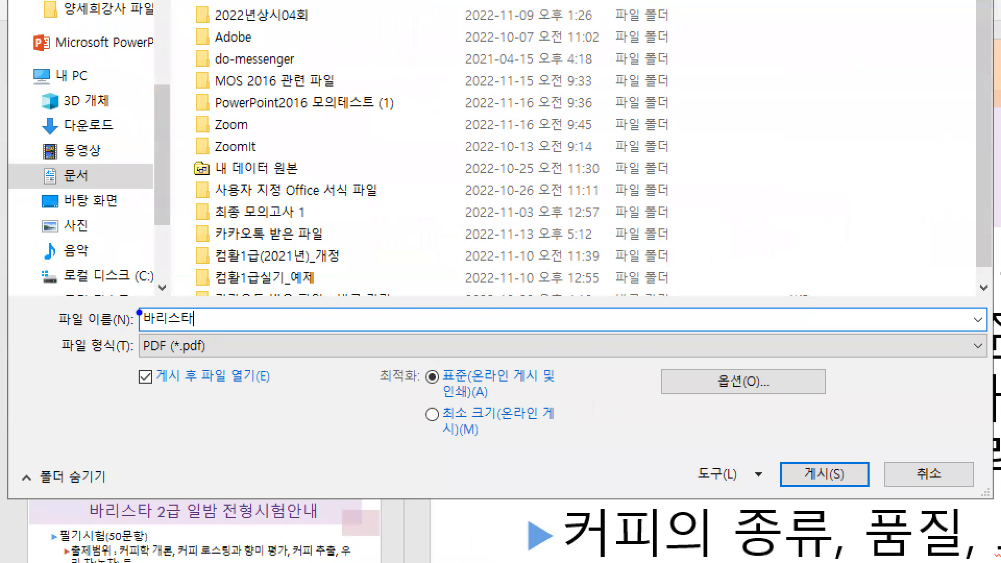
drag(139, 334, 219, 334)
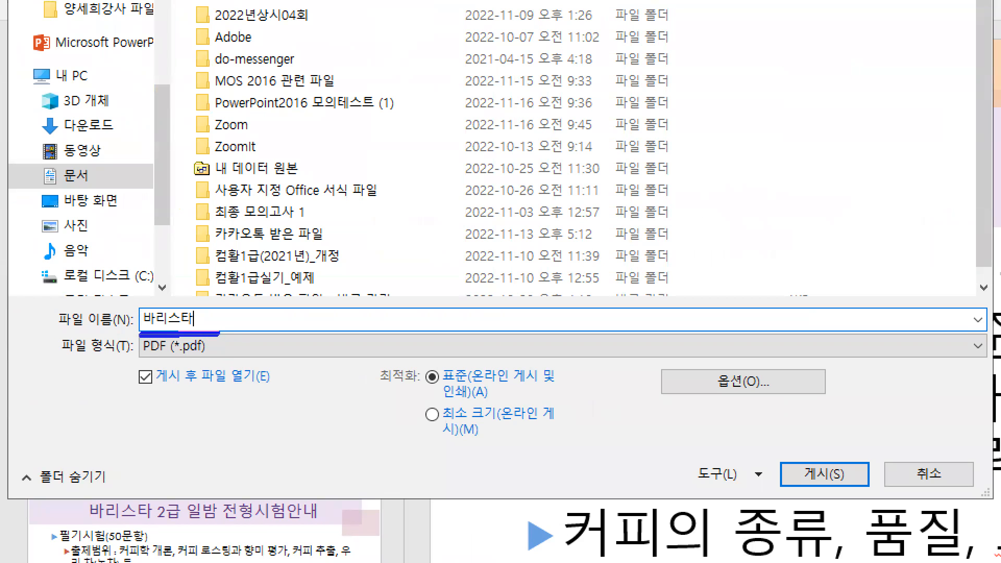
drag(818, 489, 828, 510)
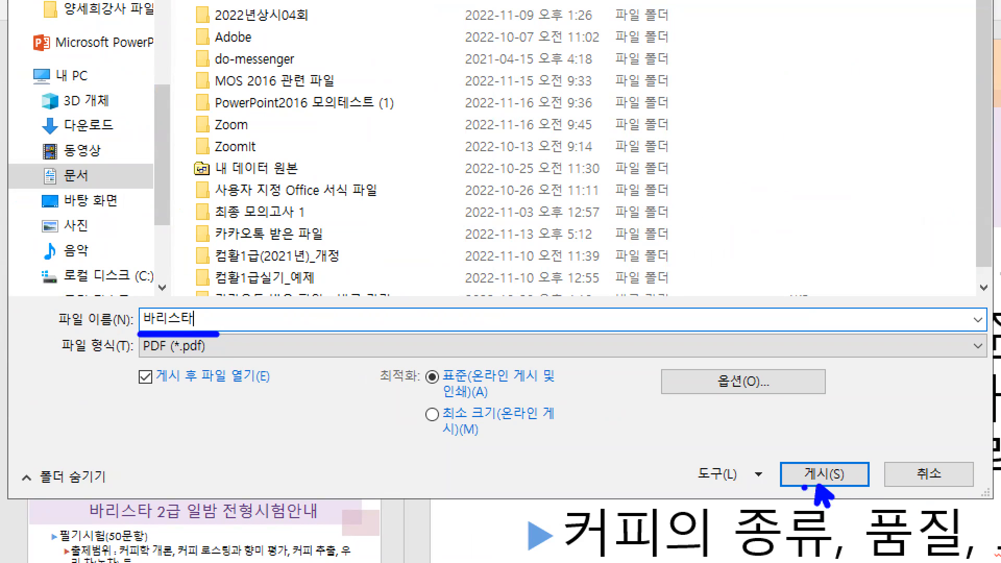
drag(47, 189, 80, 187)
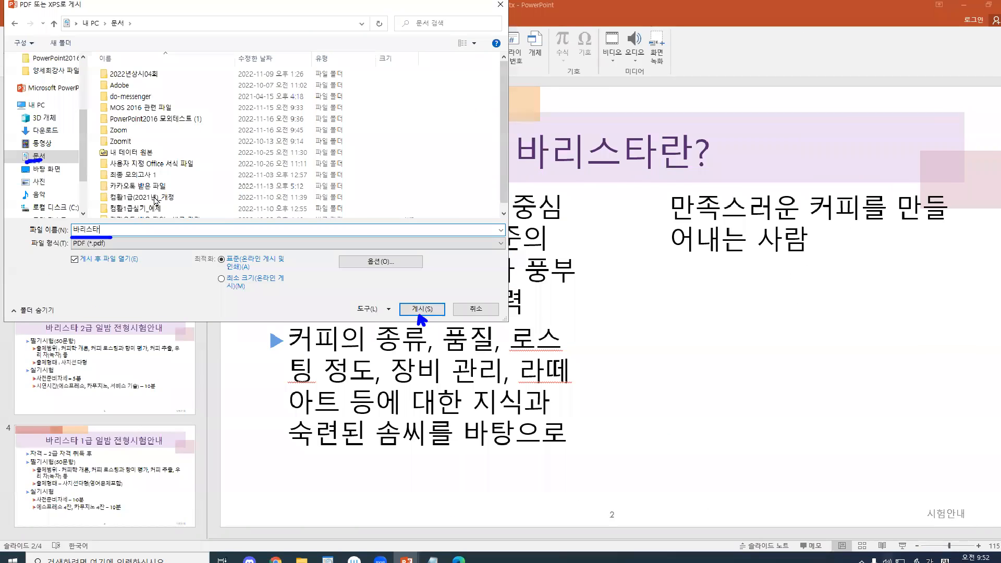
click(824, 475)
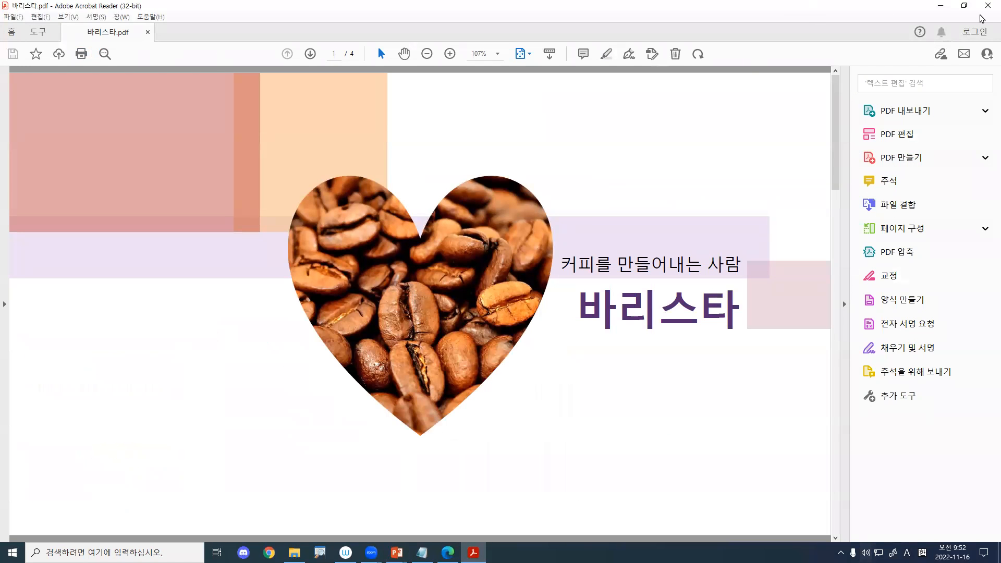
click(988, 8)
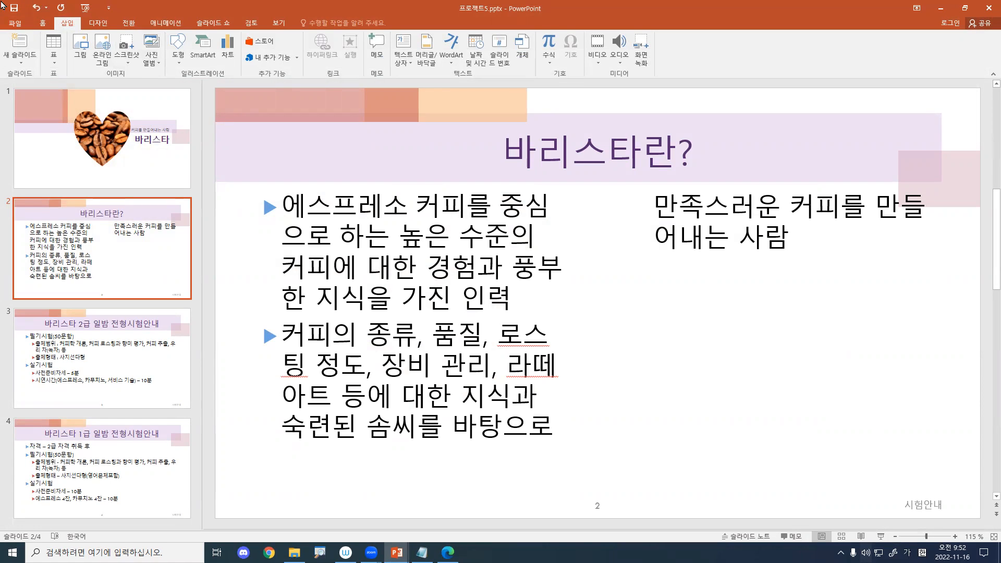
Close the presentations 프로젝트5.pptx and 프로젝트 7.pptx without saving
click(15, 23)
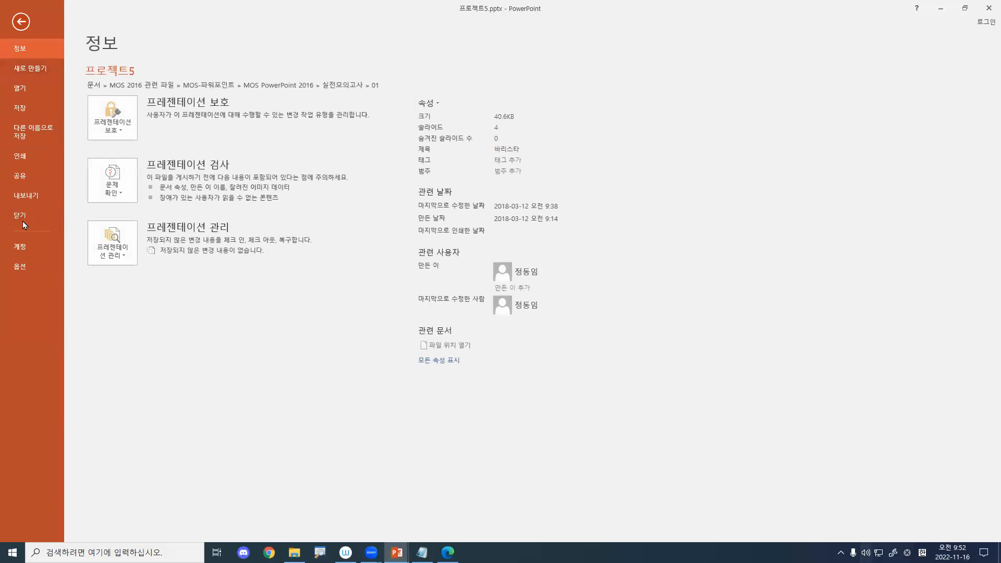
click(21, 216)
click(494, 288)
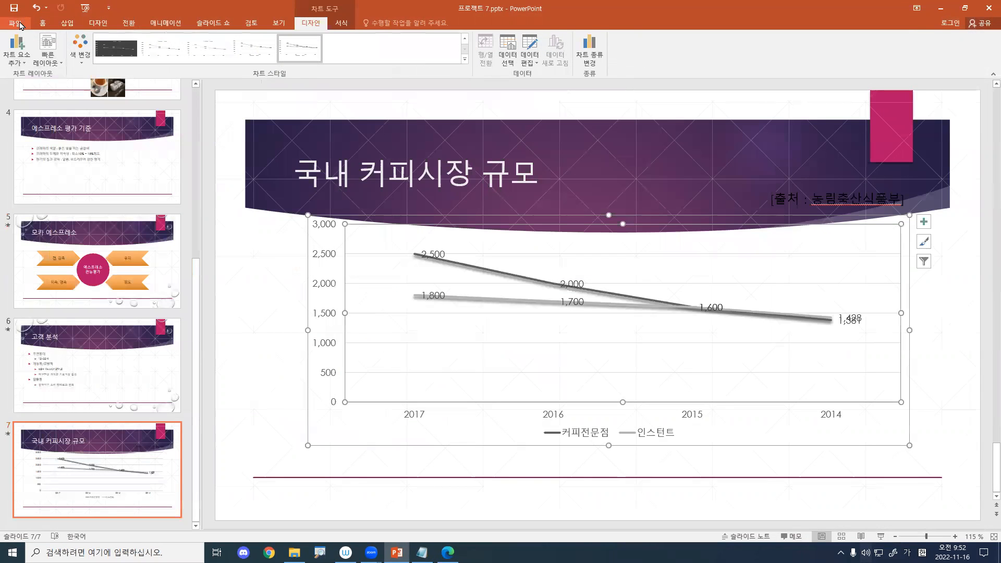
click(15, 23)
click(27, 215)
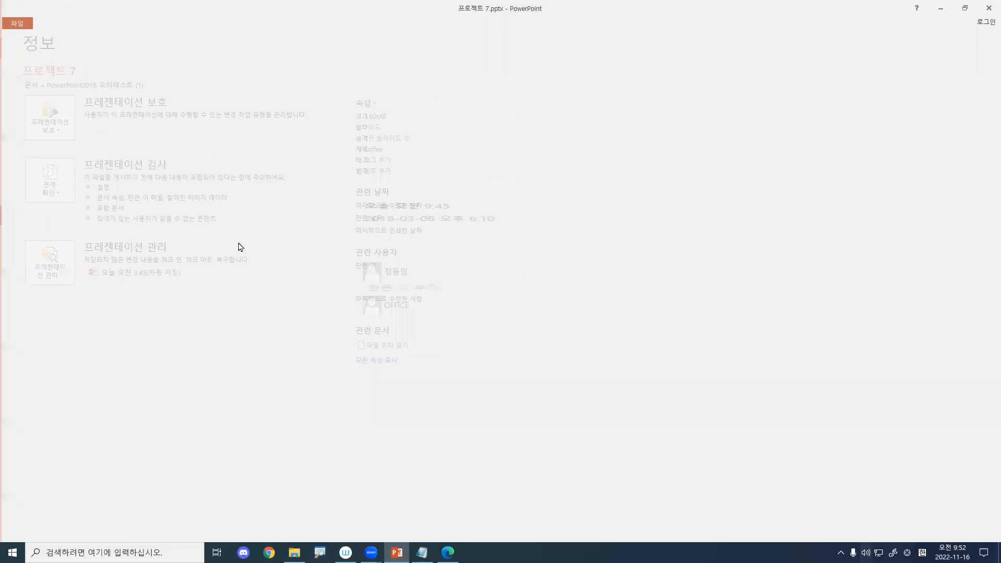
click(500, 301)
Open 프로젝트6.pptx from the 01 subfolder of the 실전모의고사 folder
click(17, 24)
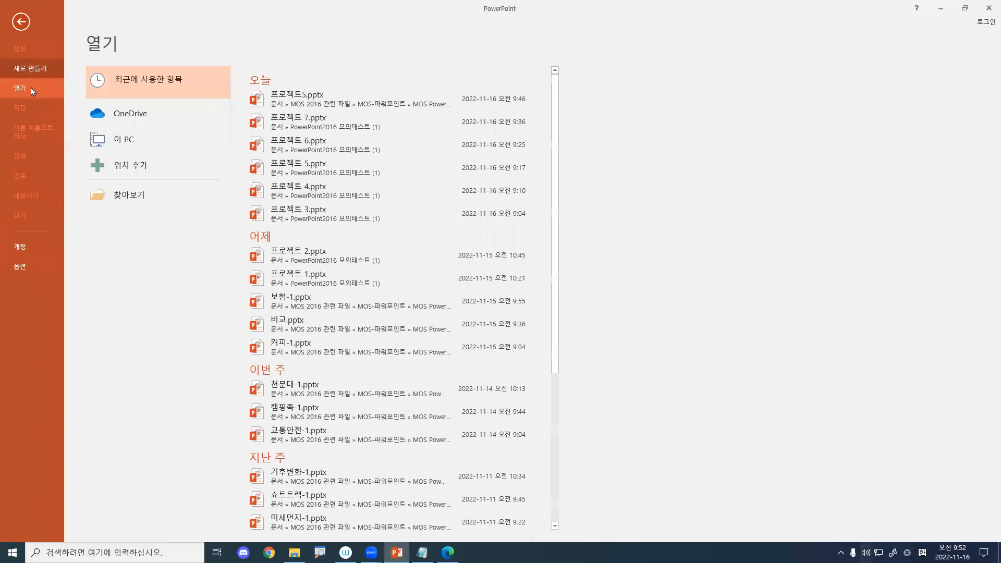
click(128, 201)
click(151, 139)
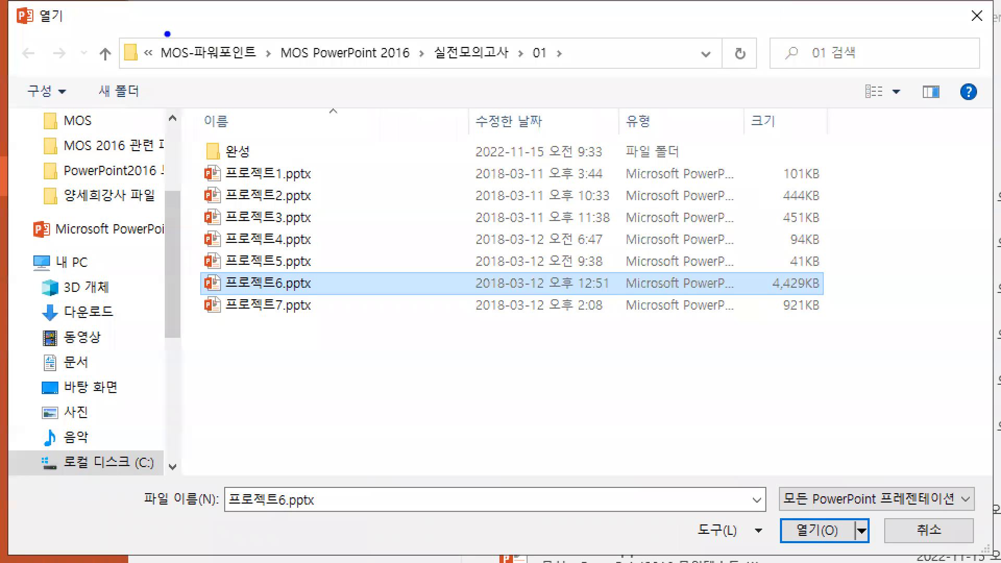
drag(165, 66, 547, 65)
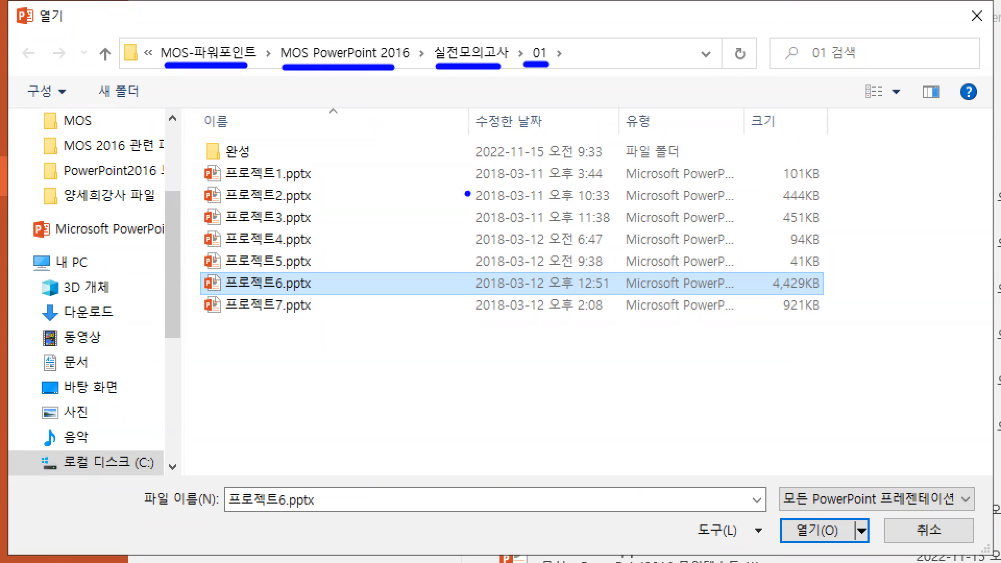
drag(200, 265, 324, 306)
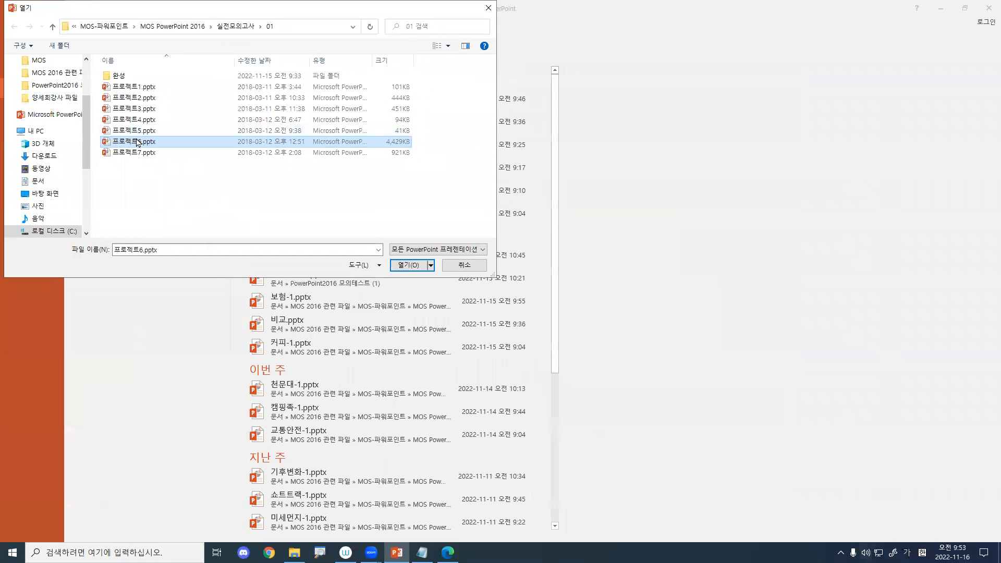
double_click(267, 286)
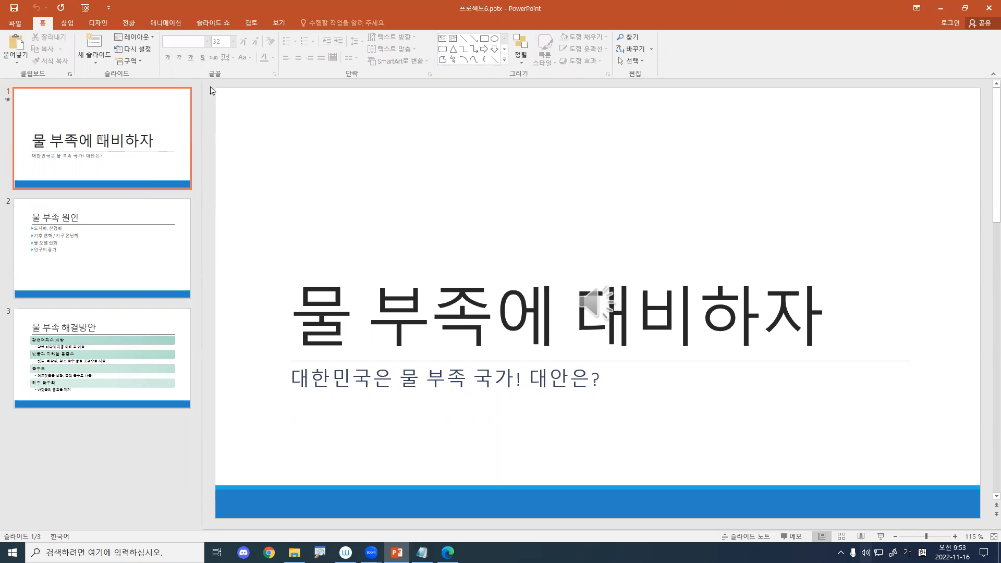
Bring up the presentation view and master view options for 프로젝트6
click(278, 23)
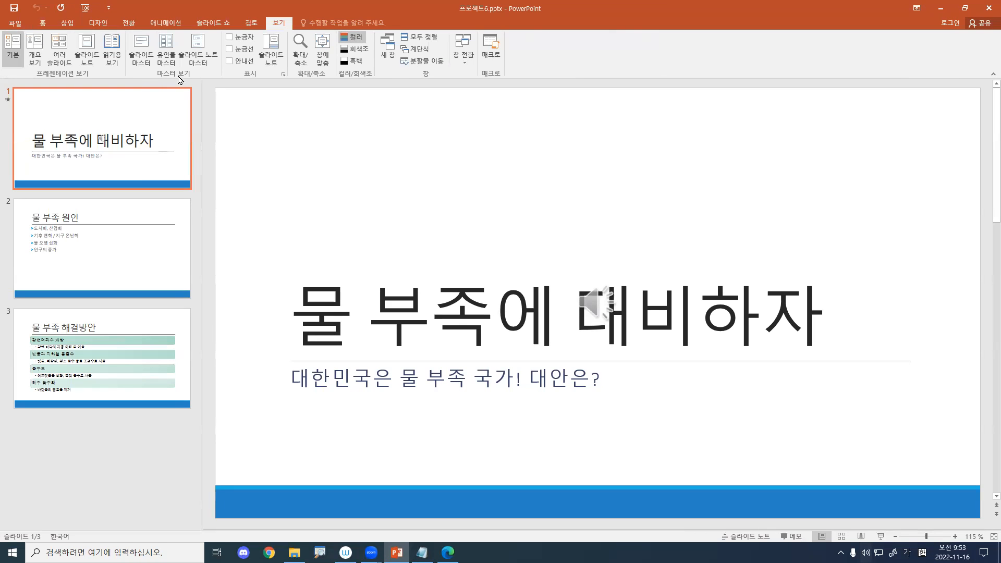